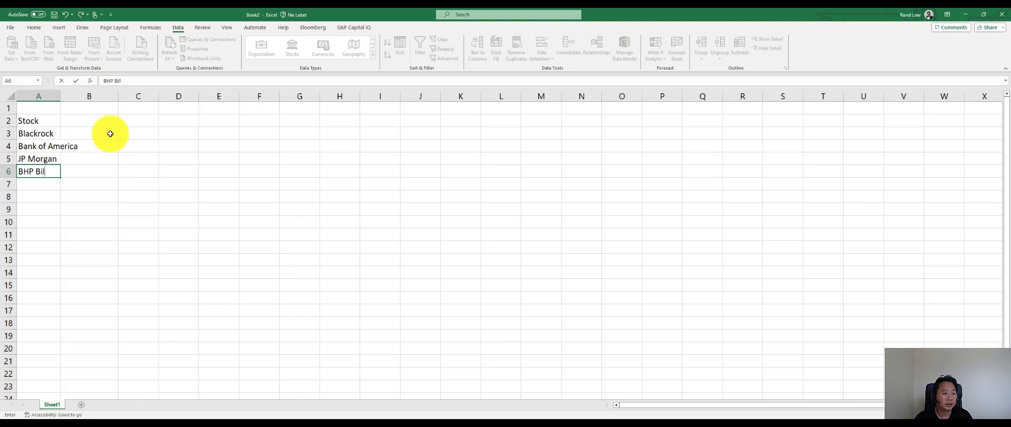
- Complete the stock list in A6:A10 with BHP Billiton, Facebook, Google, Netflix and Pfizer
type("n")
key("Return")
type("Facebook")
key("Return")
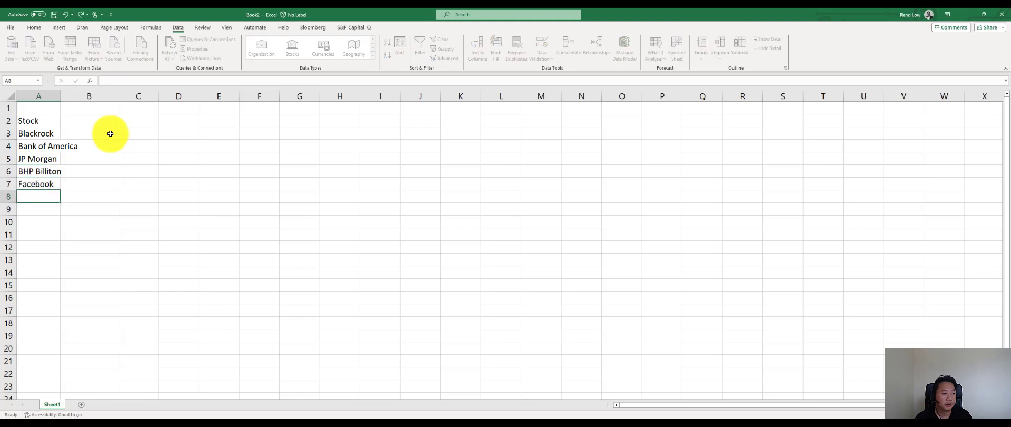
type("Google")
key("Return")
type("Netflix")
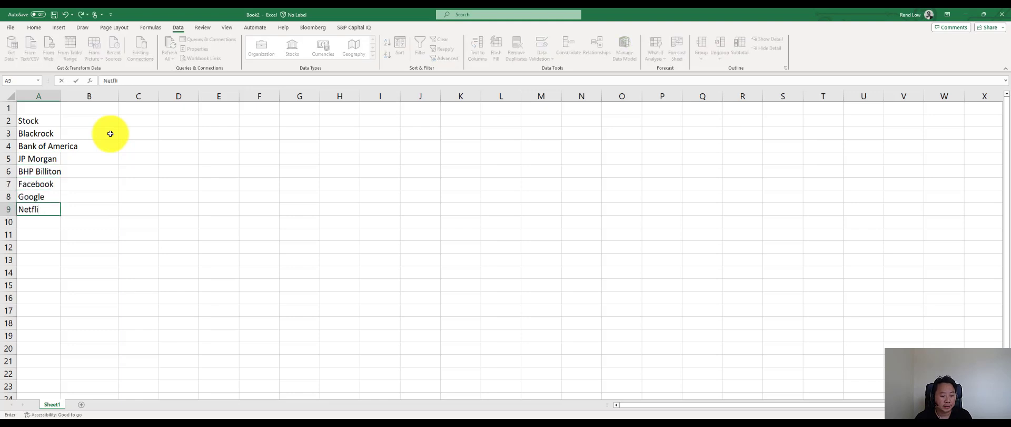
key("Return")
type("Pfizer")
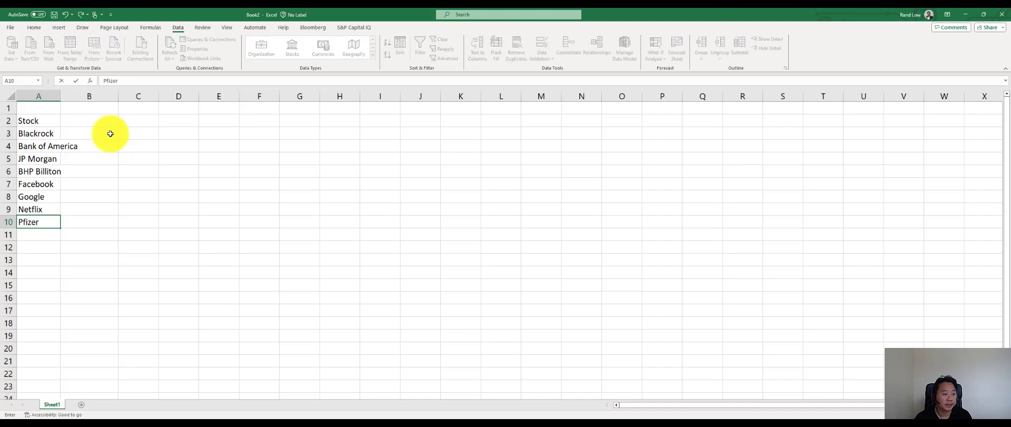
key("Return")
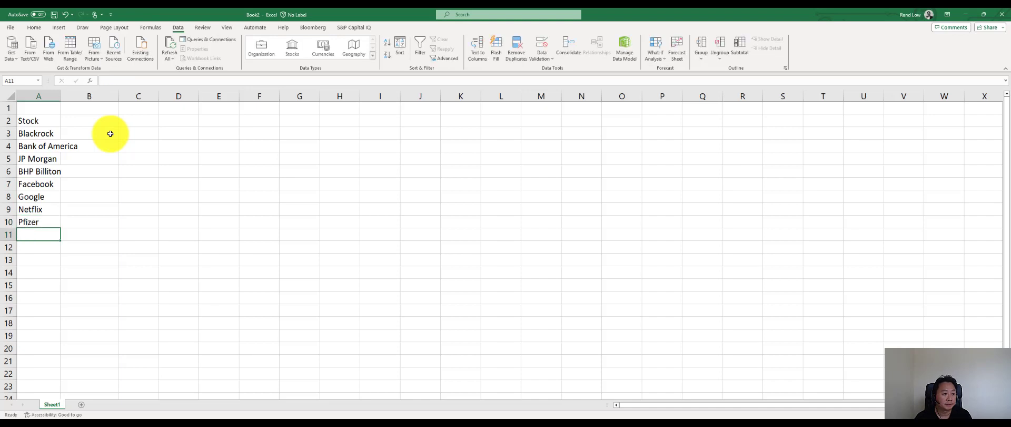
- Widen column A so the longest company name in the stock list fits
key("Up")
key("Up")
key("Up")
key("Up")
key("Up")
key("Up")
key("Up")
key("Up")
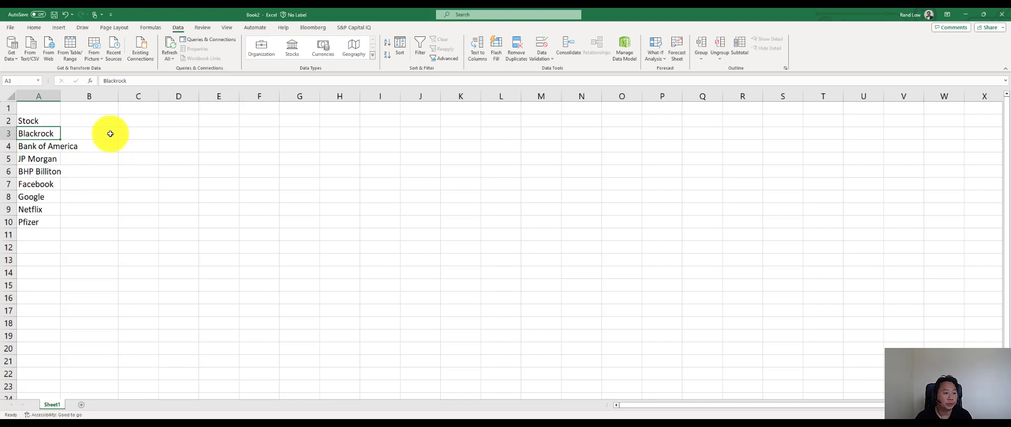
key("Up")
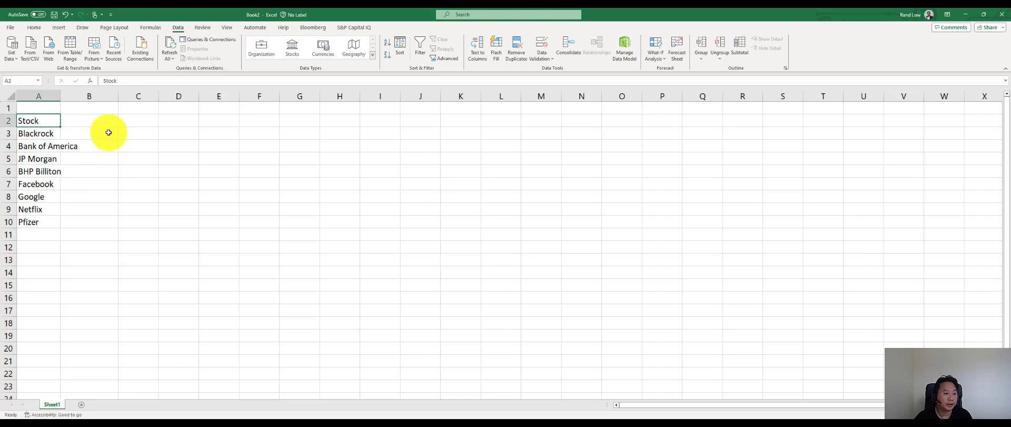
left_click_drag(60, 96, 94, 99)
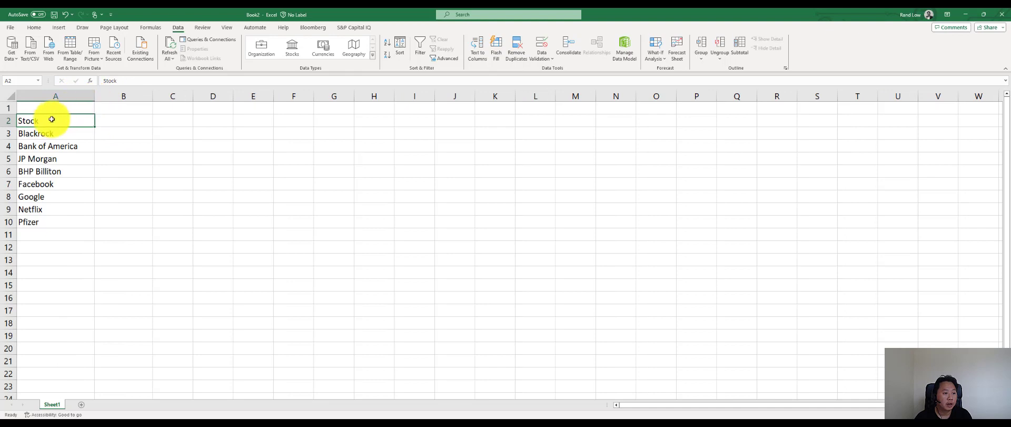
- Convert the stock list in A2:A10 into a table with headers
left_click_drag(49, 120, 61, 220)
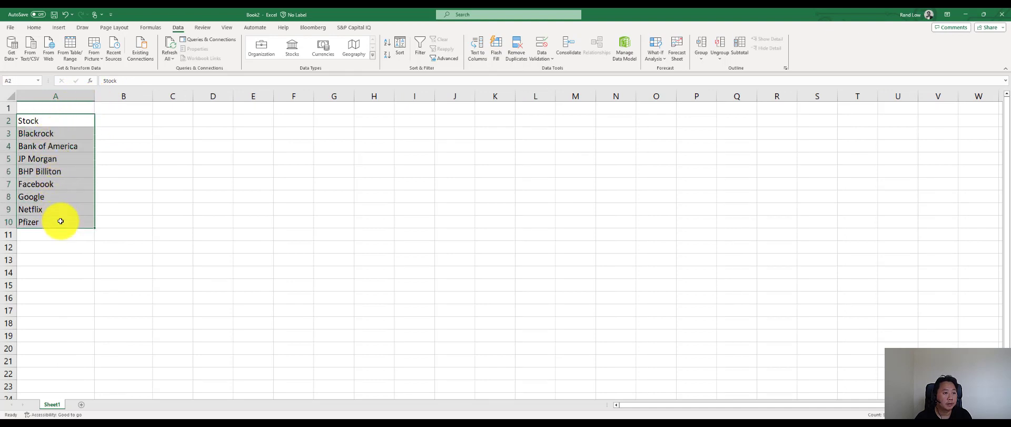
left_click(58, 27)
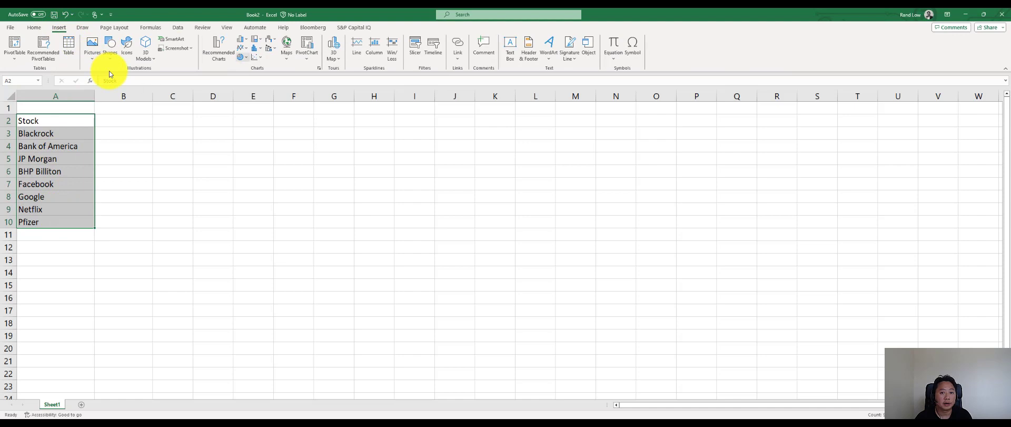
left_click(68, 43)
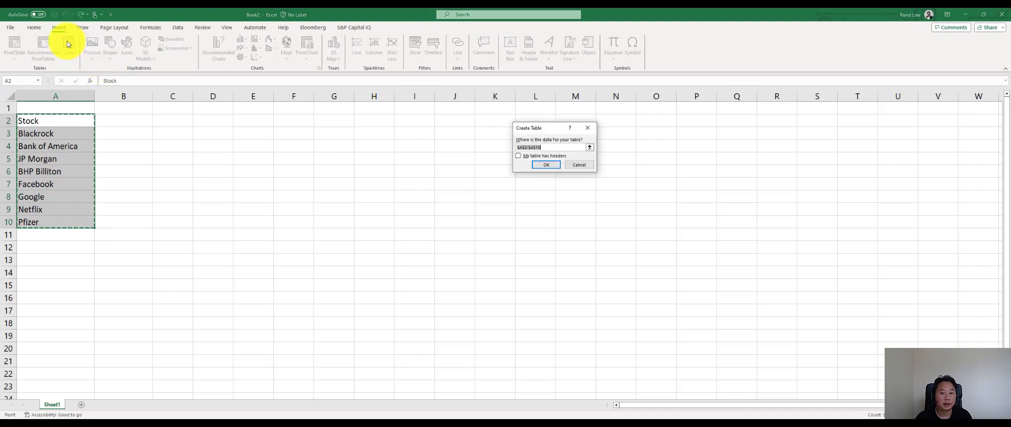
left_click(518, 156)
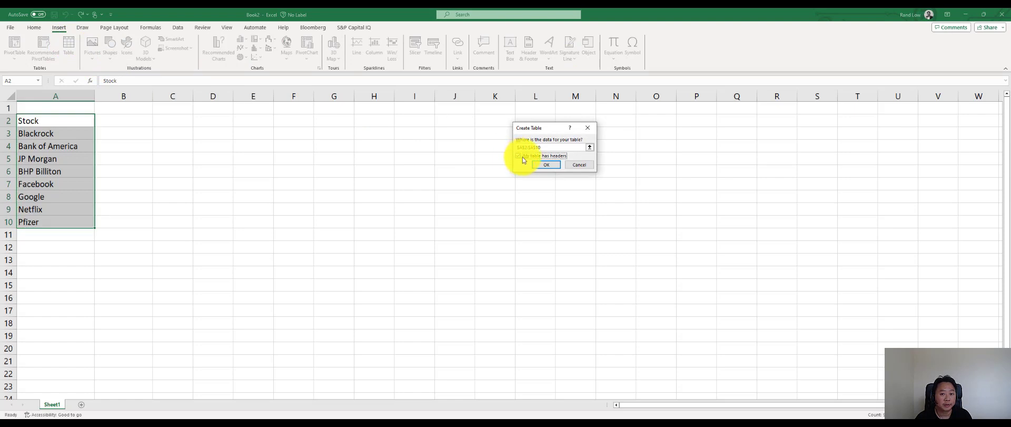
left_click(547, 166)
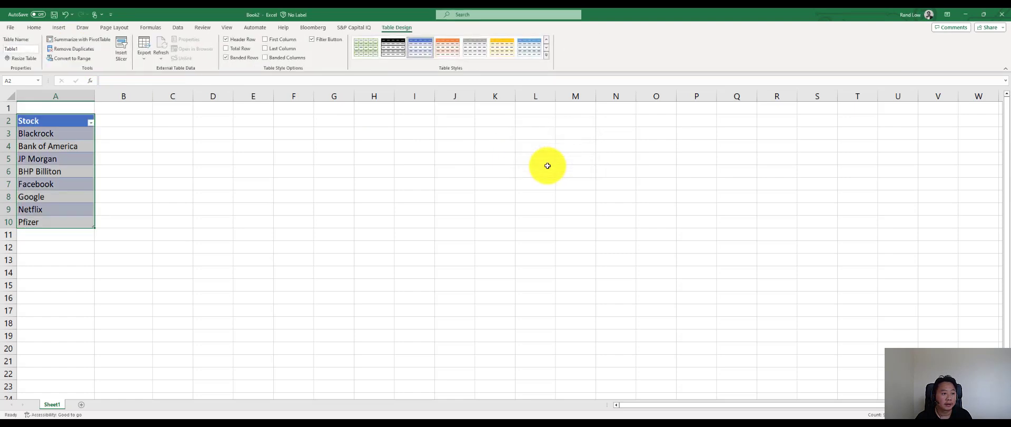
- Rename the table's header in A2 to Stock Name
double_click(58, 121)
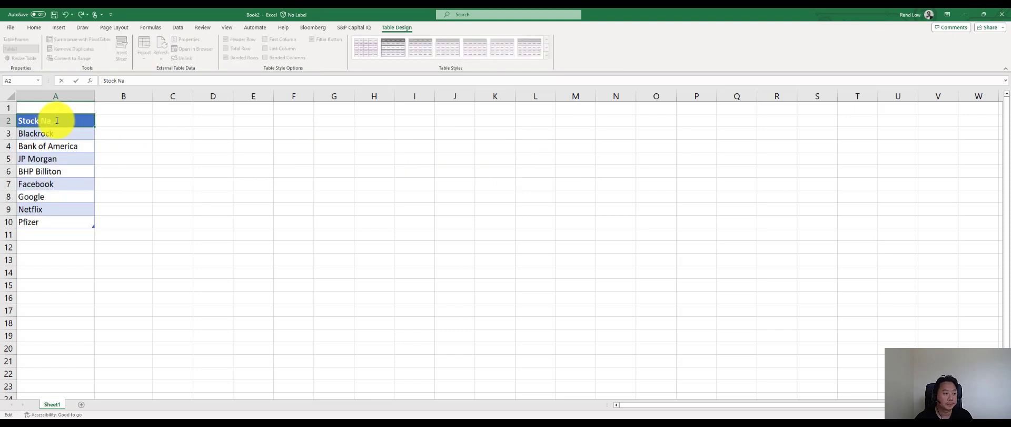
type("Name")
key("Up")
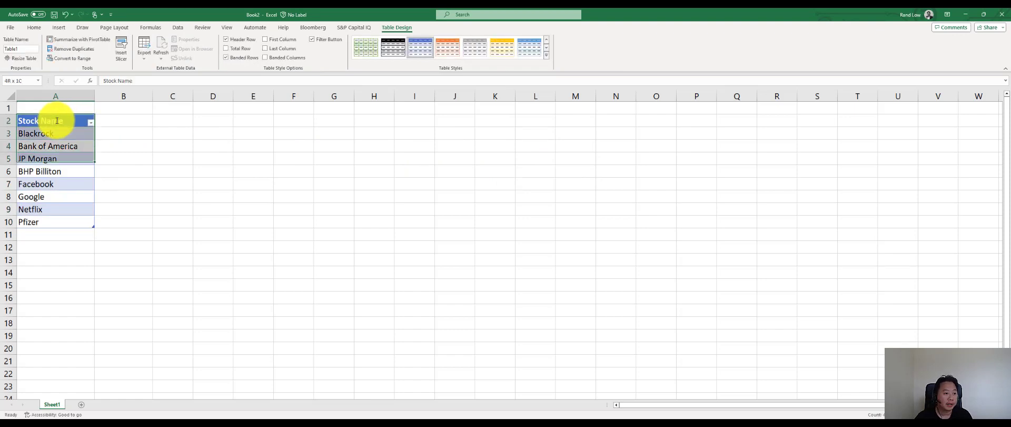
- Convert the company names in the Stock Name column to the Stocks data type
key("Down")
key("shift+Down")
key("shift+Down")
key("shift+Down")
key("shift+Down")
key("shift+Down")
key("shift+Down")
key("shift+Down")
key("shift+Down")
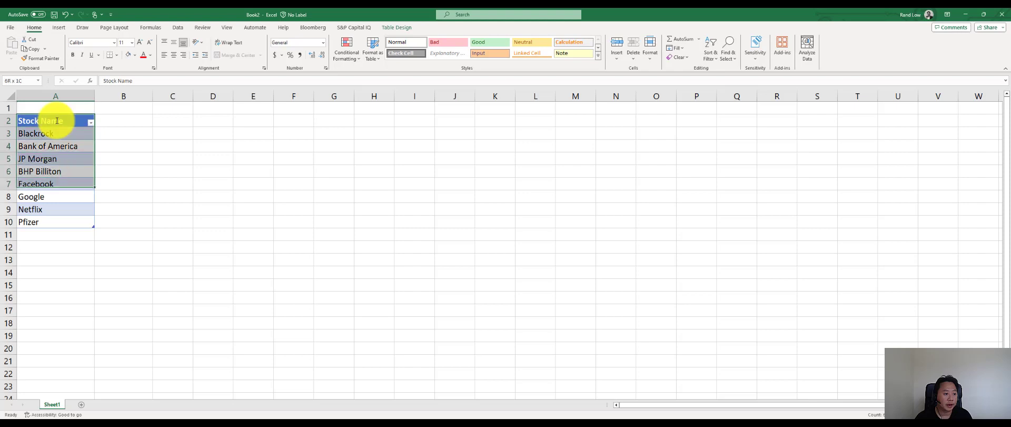
left_click(179, 28)
left_click(296, 50)
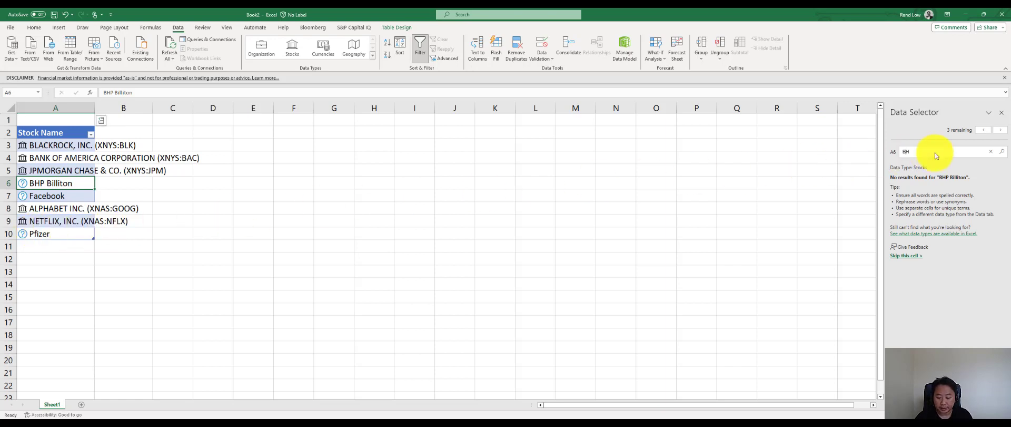
- Match BHP Billiton to BHP GROUP LIMITED on the New York Stock Exchange and Facebook to Meta Platforms, Inc. on Nasdaq
key("Return")
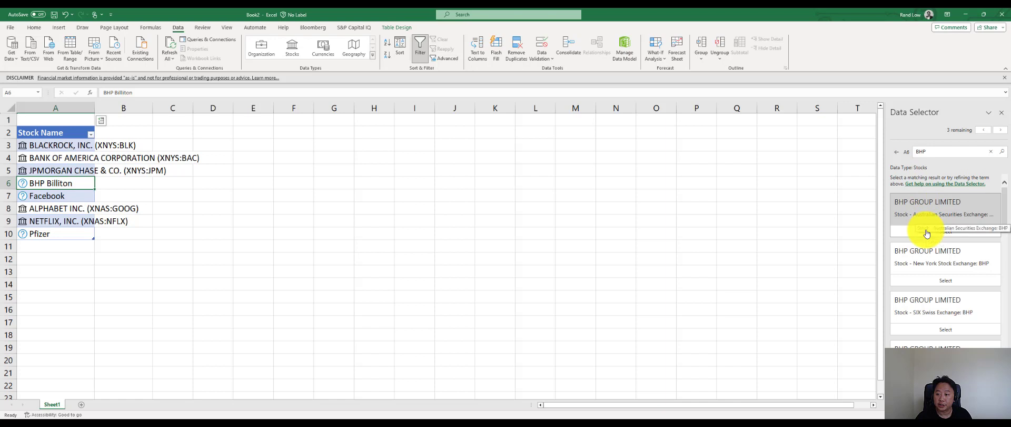
left_click(928, 280)
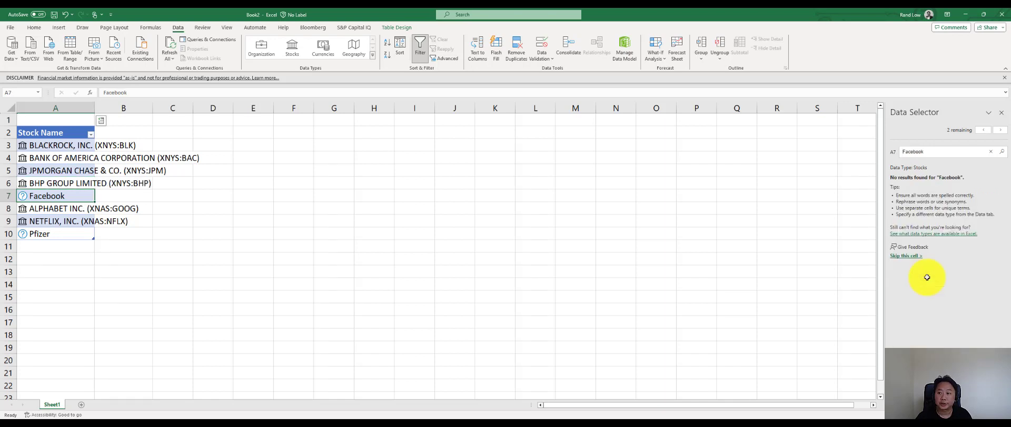
left_click(926, 157)
type("meta")
key("Return")
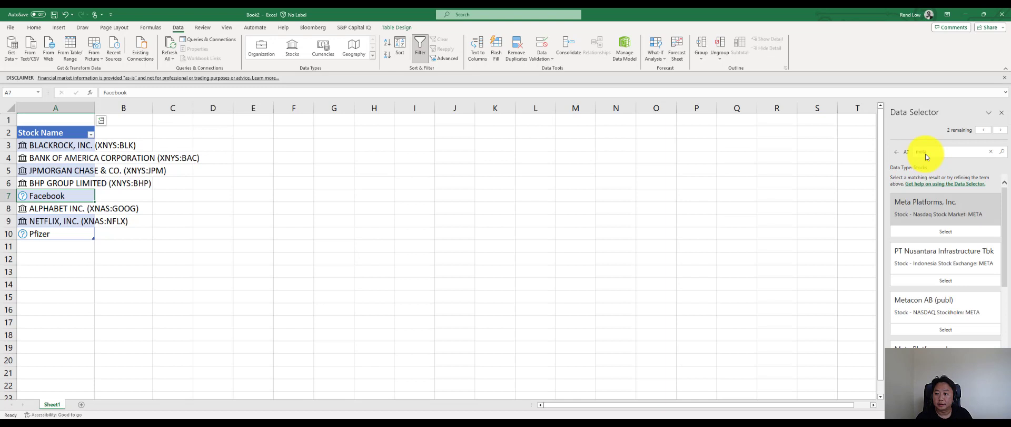
left_click(928, 231)
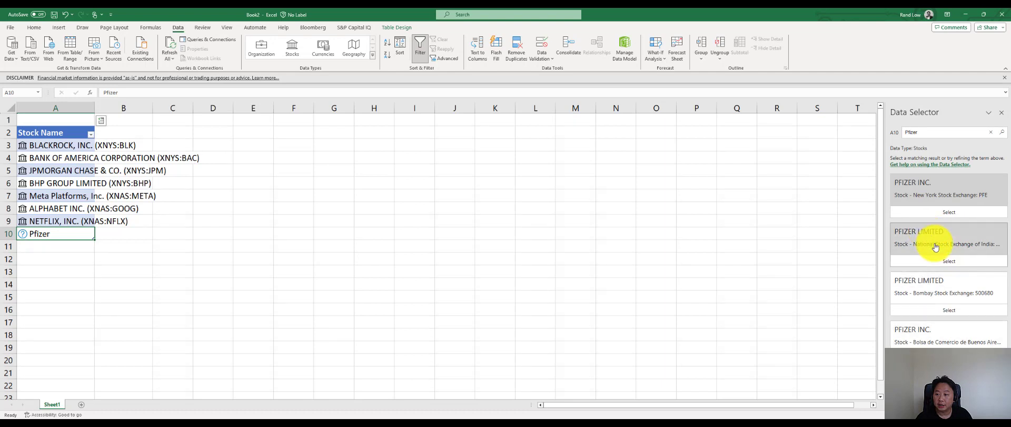
- Match Pfizer to PFIZER INC. on the New York Stock Exchange and fit column A to the full stock names
left_click(925, 214)
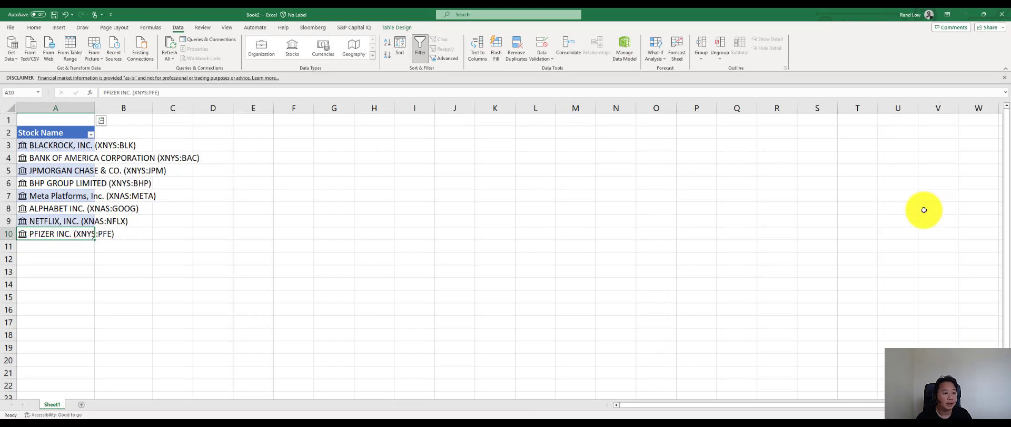
left_click_drag(94, 108, 108, 108)
double_click(108, 108)
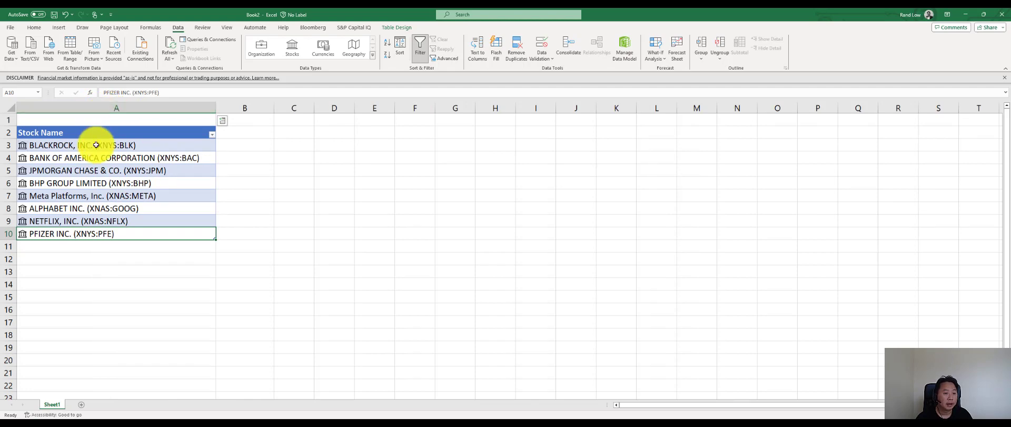
- Add the Price and High data fields as new columns of the stock table
left_click(222, 120)
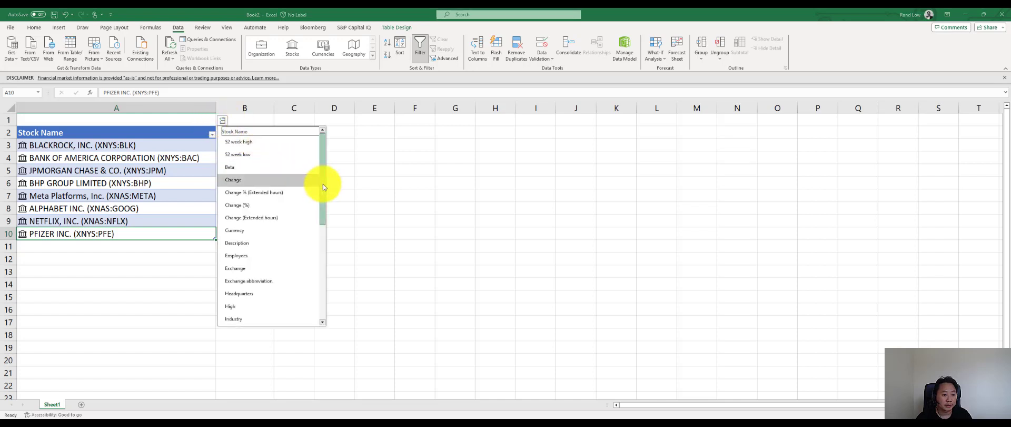
left_click_drag(323, 184, 333, 279)
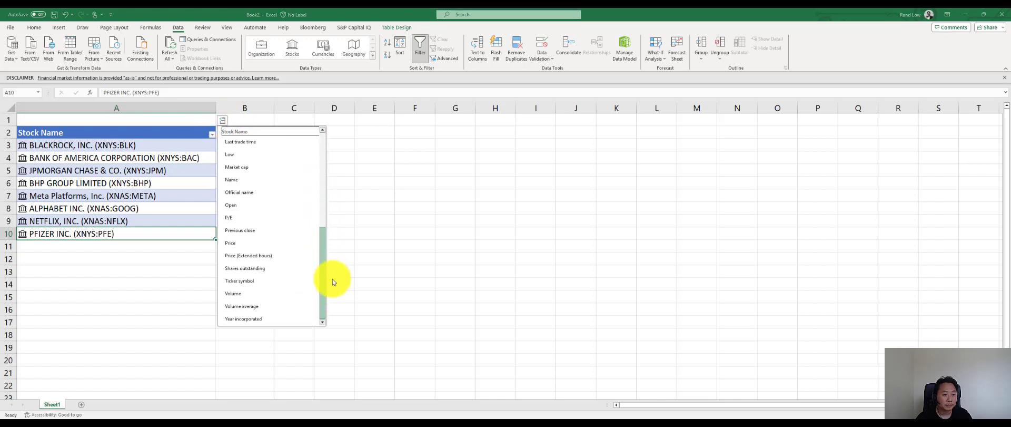
left_click(286, 244)
left_click(280, 122)
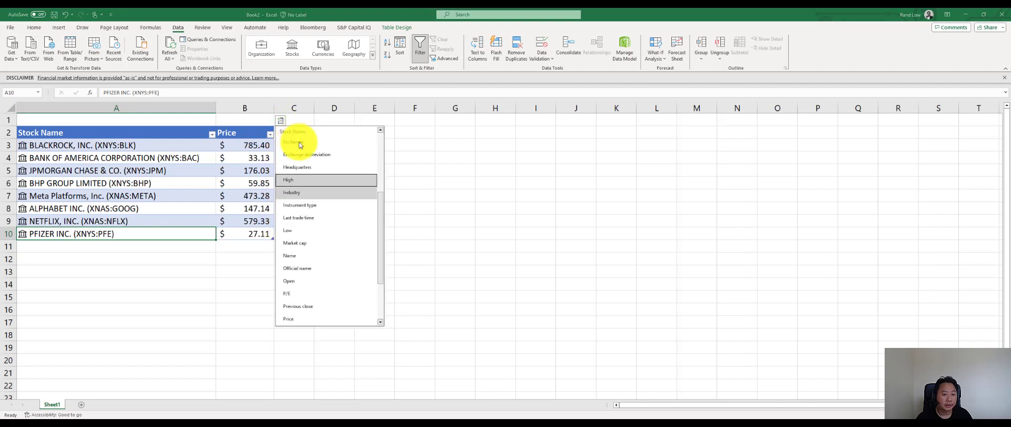
left_click(334, 183)
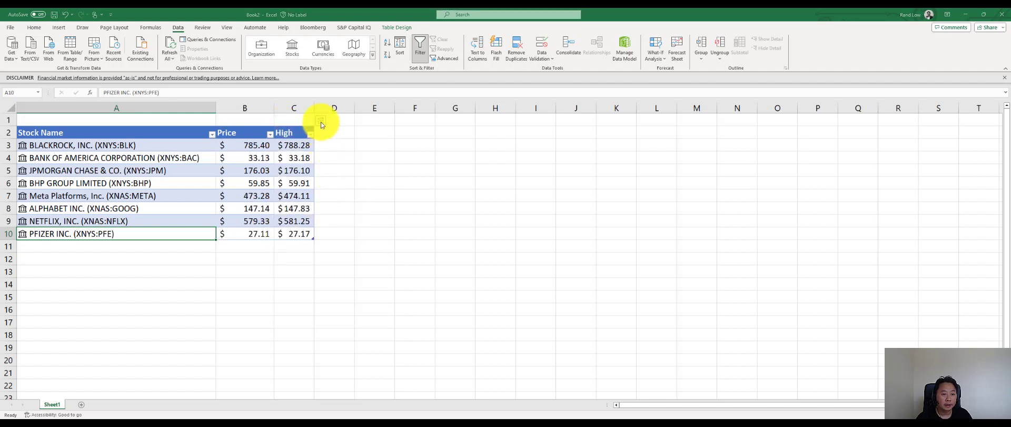
- Extend the stock table with the Low and Change data fields
left_click(321, 121)
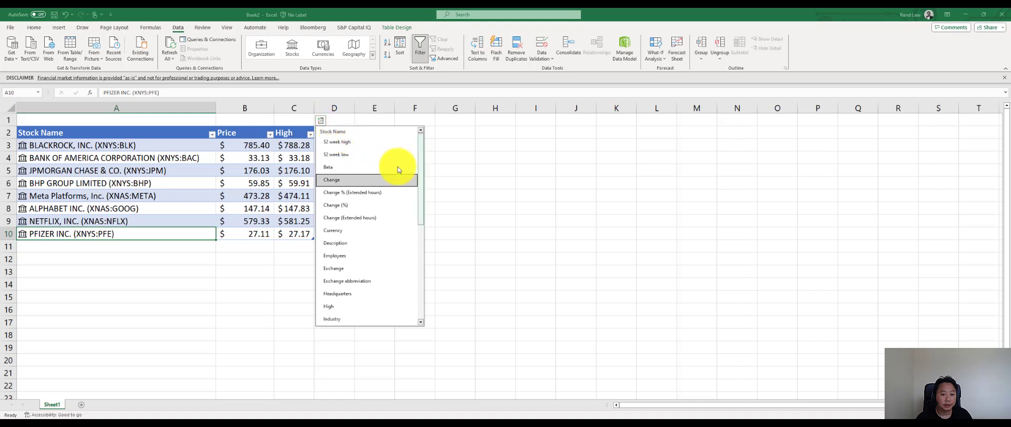
left_click_drag(420, 180, 424, 223)
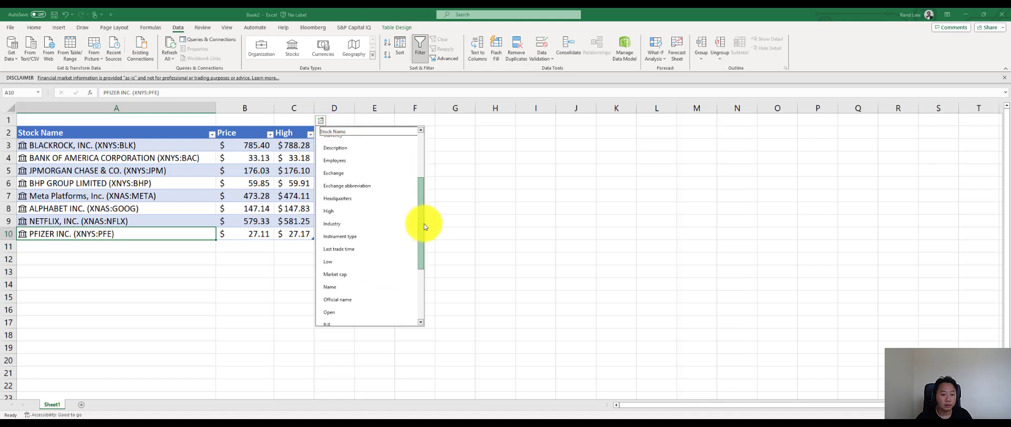
left_click(389, 257)
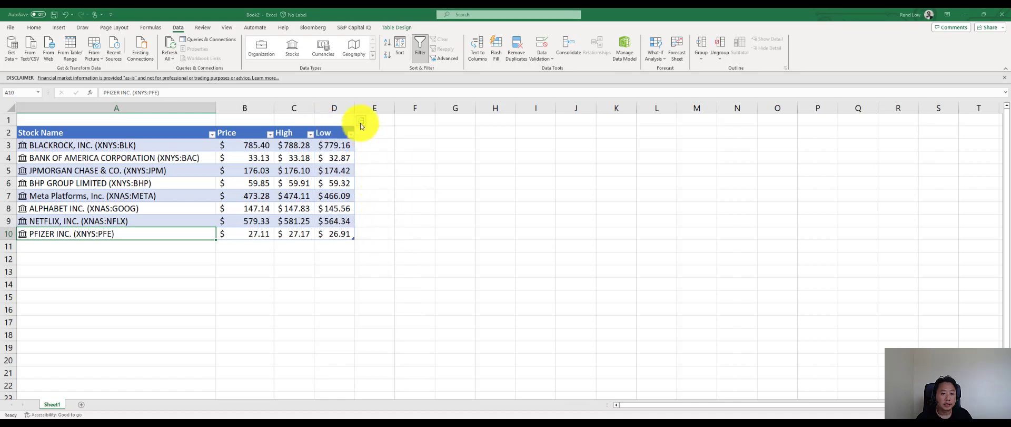
left_click(361, 120)
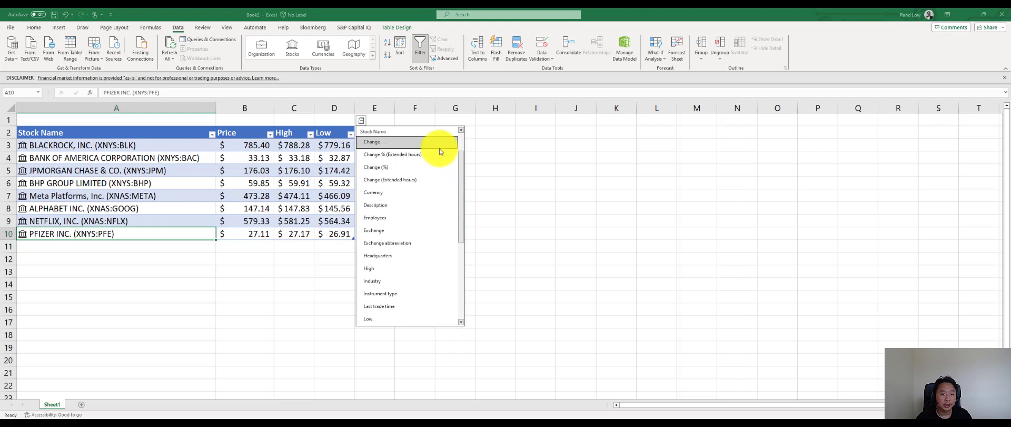
left_click(437, 143)
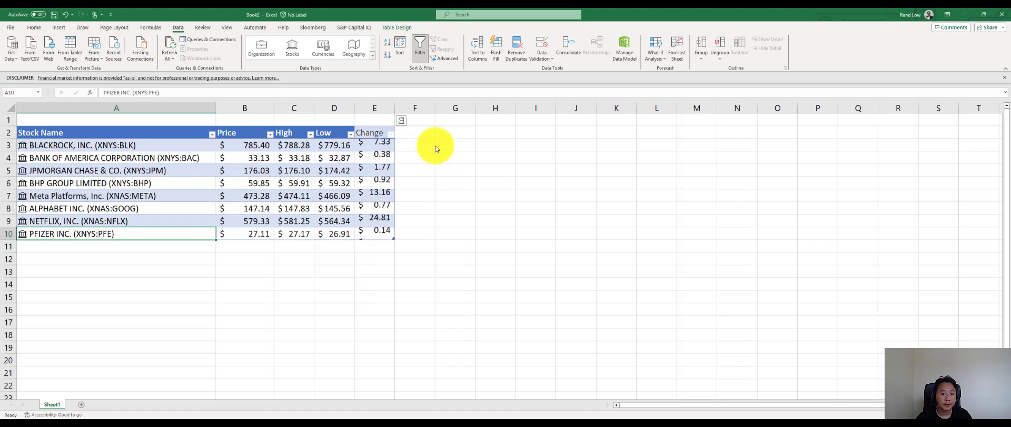
- Add the 52 week high and 52 week low data fields to the stock table
left_click(400, 122)
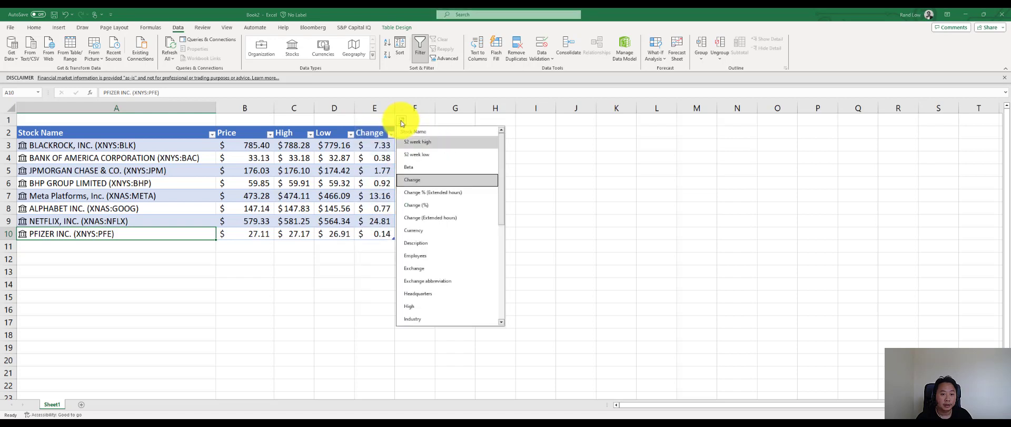
left_click(461, 141)
left_click(442, 122)
left_click(458, 151)
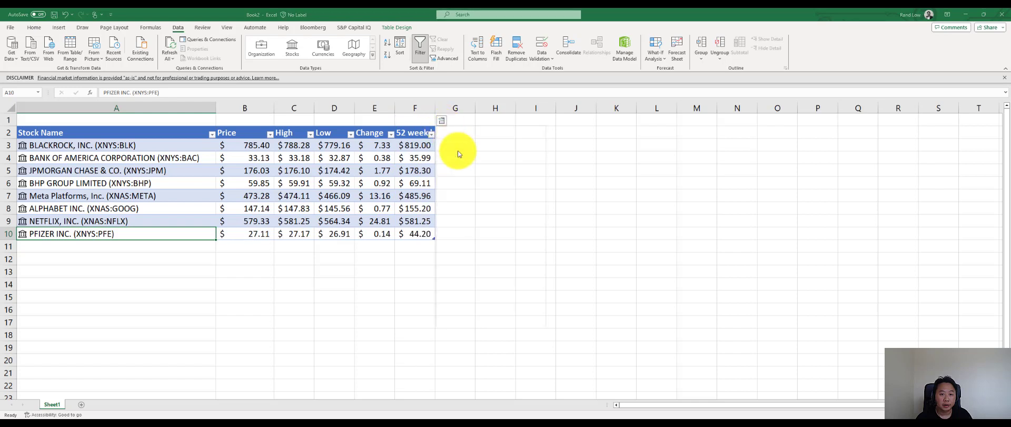
- Add the Beta and Industry data fields as new columns of the stock table
left_click(482, 123)
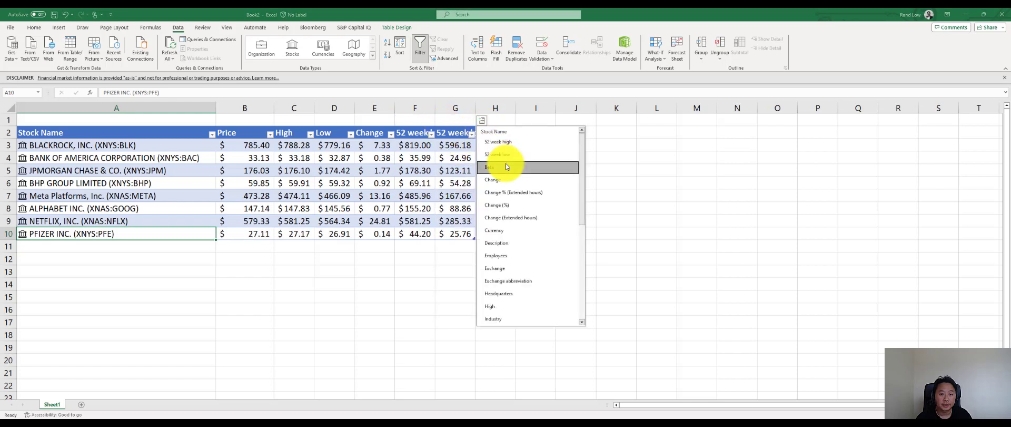
left_click(503, 160)
left_click(522, 123)
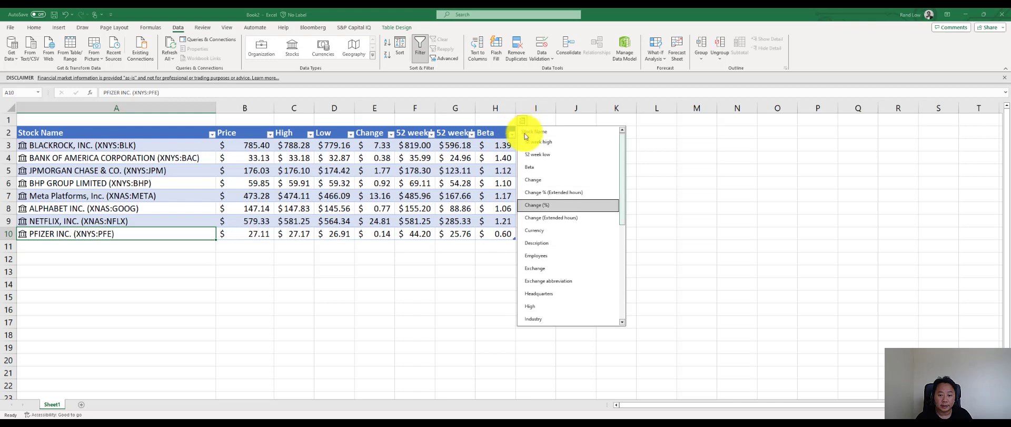
left_click(568, 319)
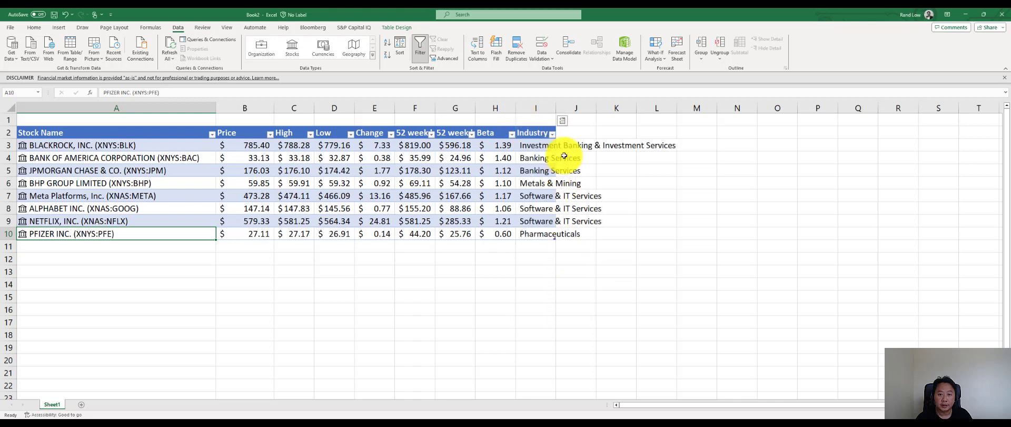
- Extend the stock table with the P/E and Market cap data fields
left_click(565, 122)
scroll(661, 174, "down", 5)
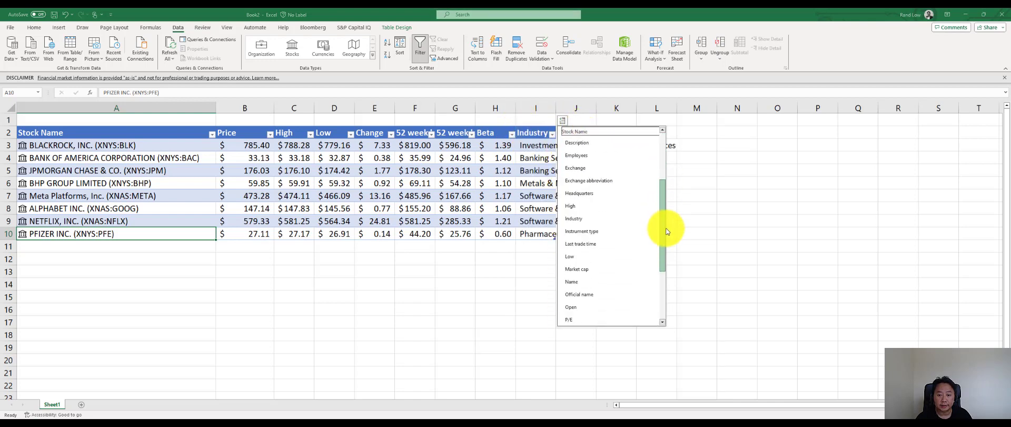
left_click(614, 218)
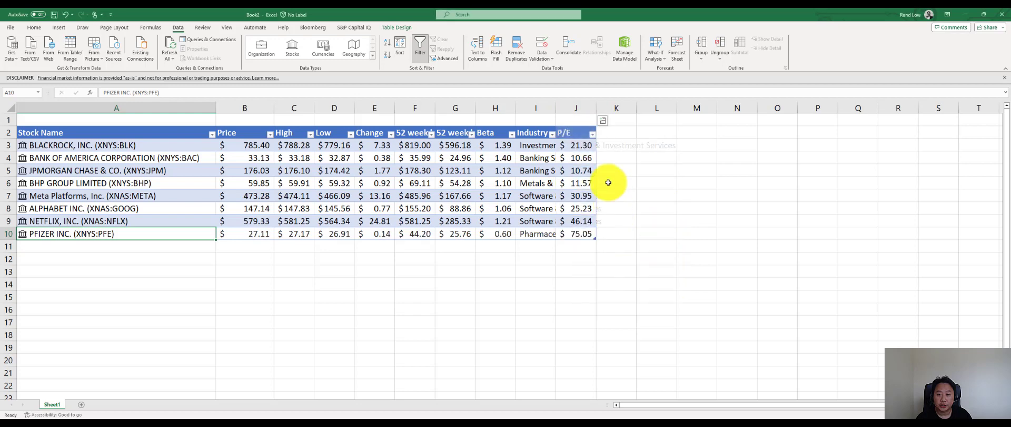
left_click(602, 121)
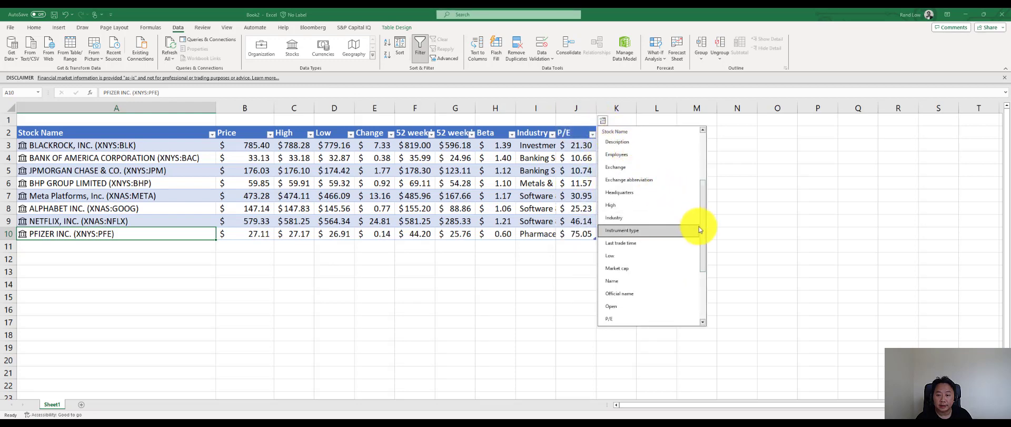
left_click_drag(704, 225, 703, 248)
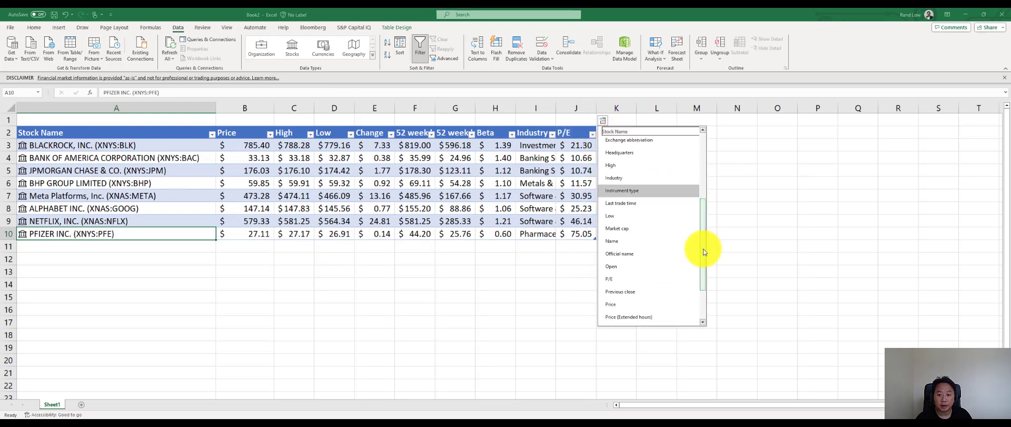
left_click(670, 228)
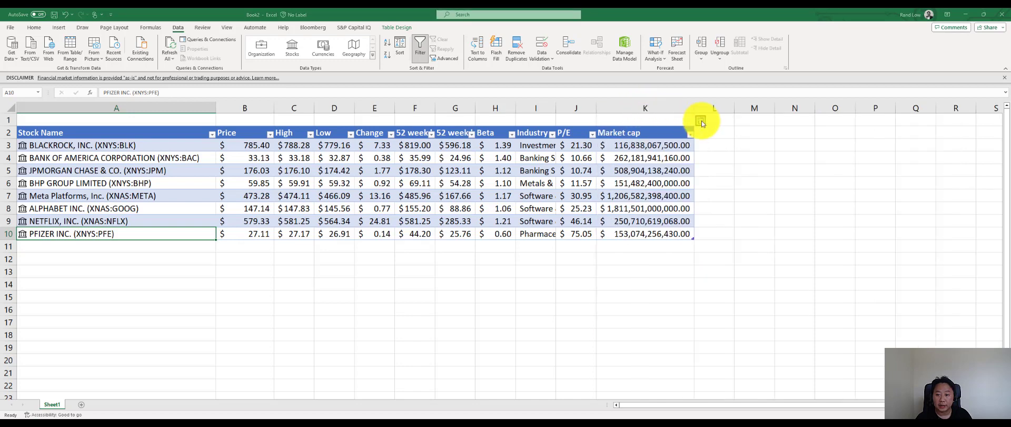
- Add the Instrument type and Volume data fields to the stock table
left_click(702, 122)
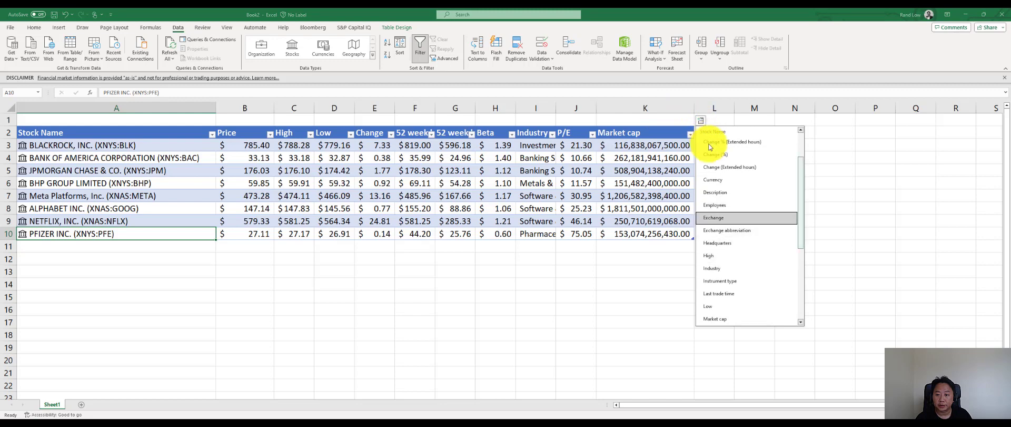
left_click(716, 281)
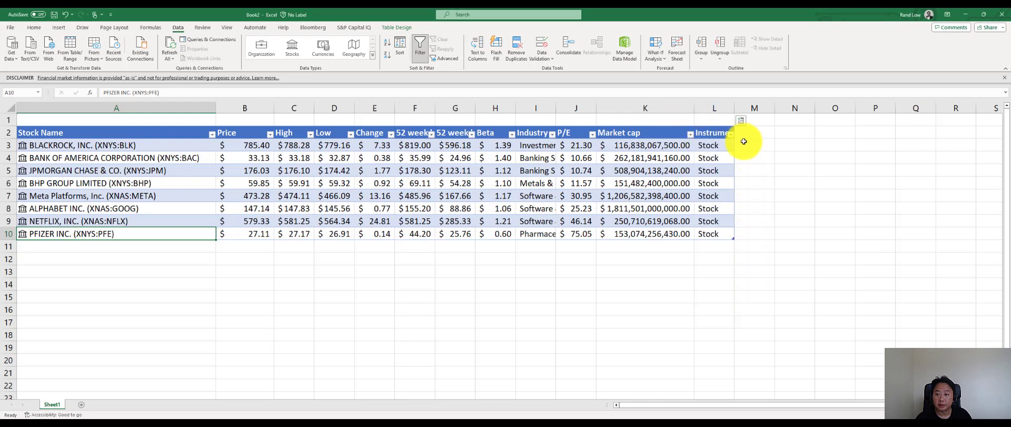
left_click(742, 122)
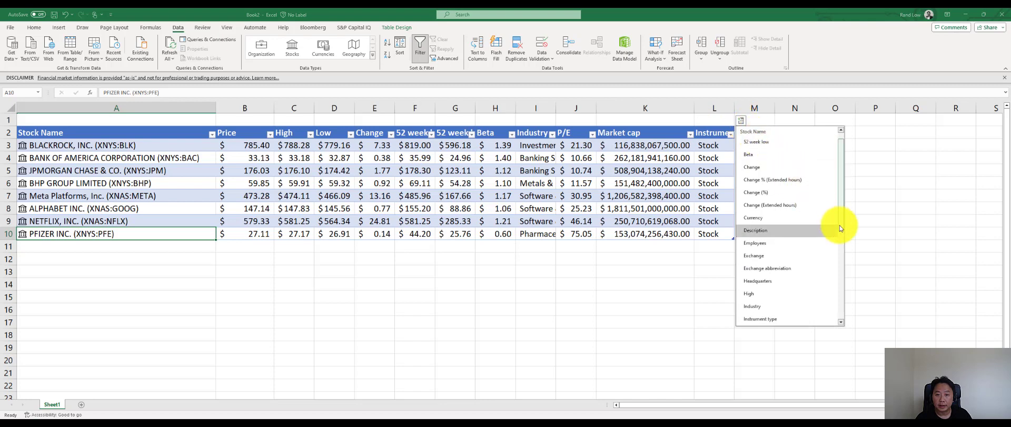
left_click_drag(840, 232, 859, 327)
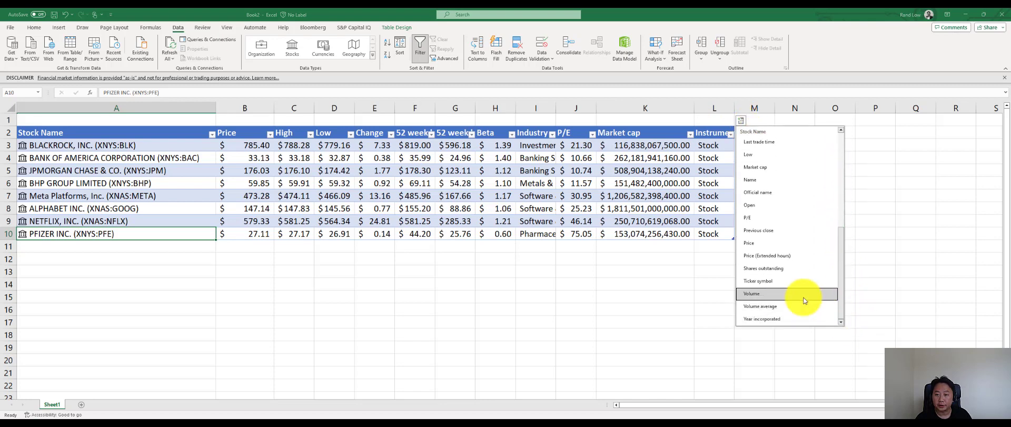
left_click(832, 293)
double_click(775, 108)
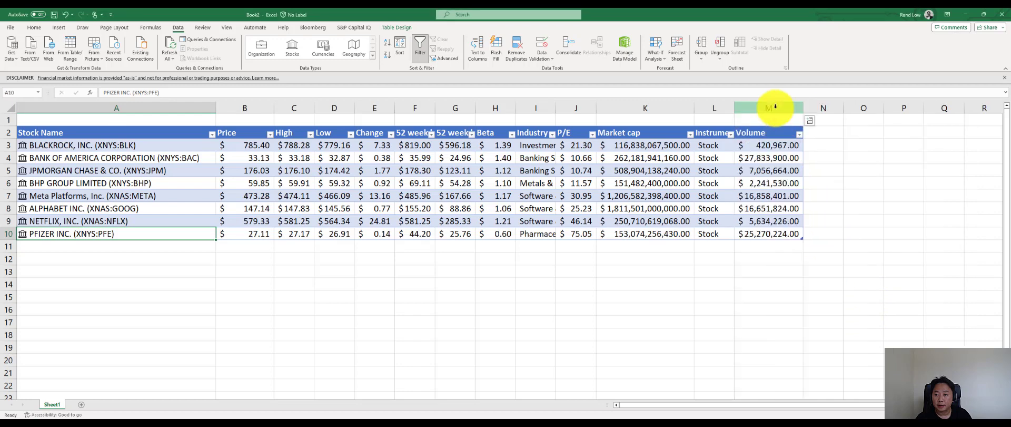
- Add the Year incorporated data field as a column after Volume
left_click(809, 122)
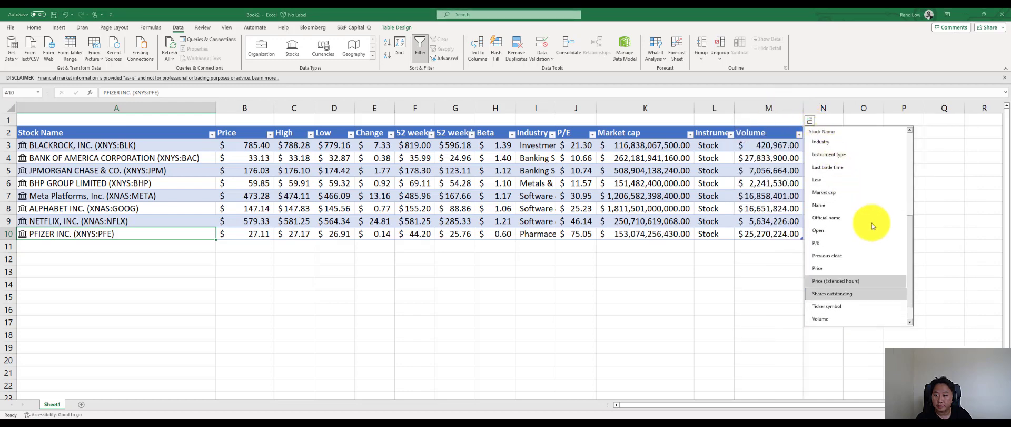
left_click_drag(909, 285, 912, 305)
left_click(881, 319)
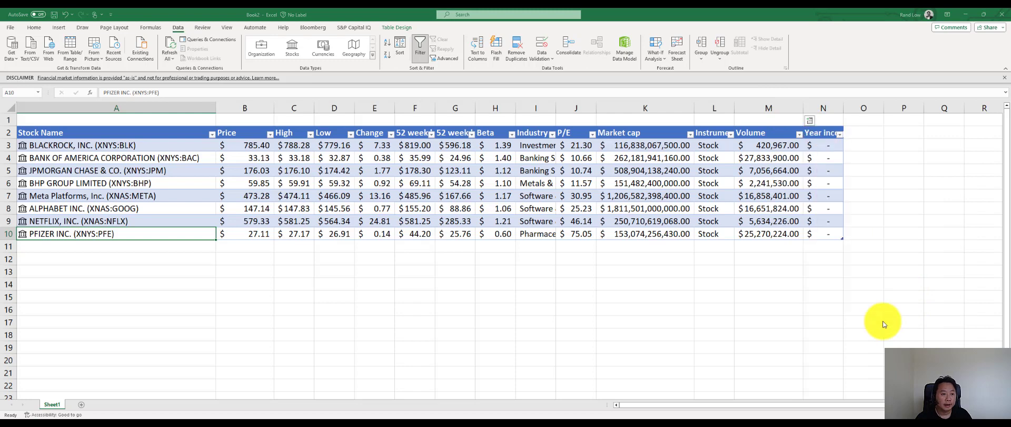
- Review BlackRock's data card and add its Description field as a new table column
left_click(22, 147)
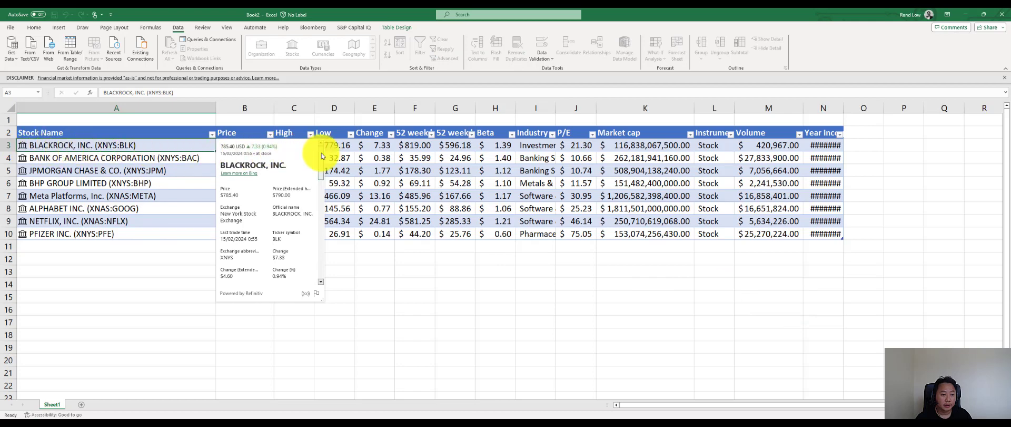
left_click_drag(322, 158, 321, 219)
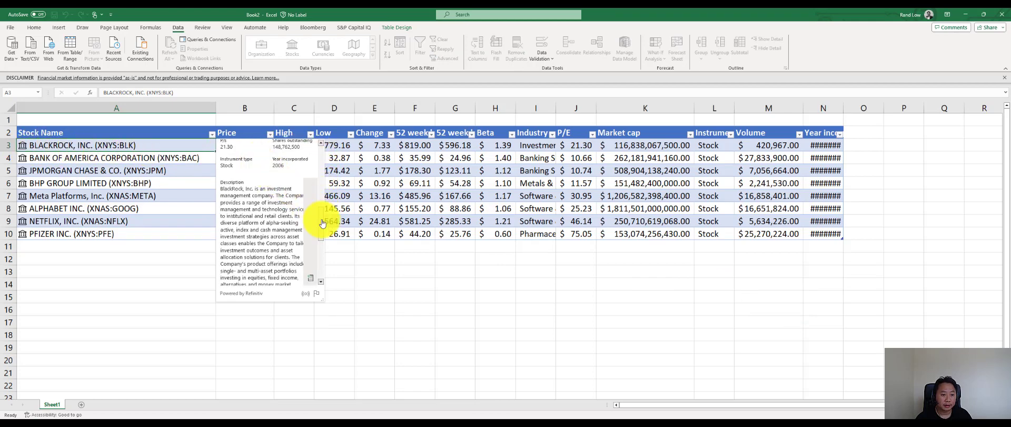
left_click_drag(322, 219, 321, 207)
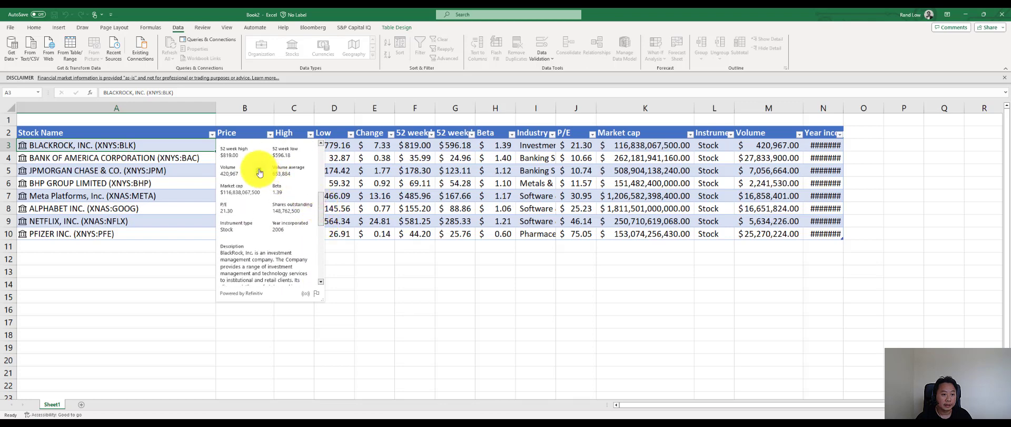
left_click(310, 246)
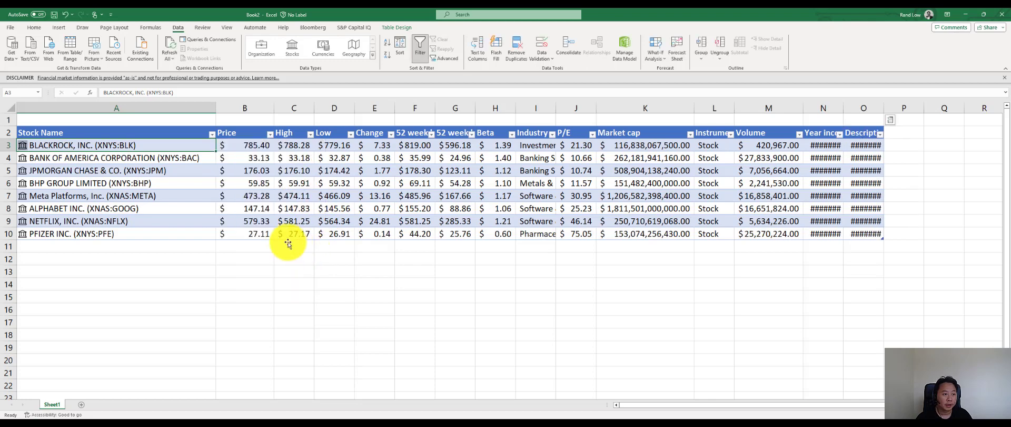
- View the data cards of Bank of America and Alphabet, and add the Employees field from Alphabet's card to the table
left_click(23, 160)
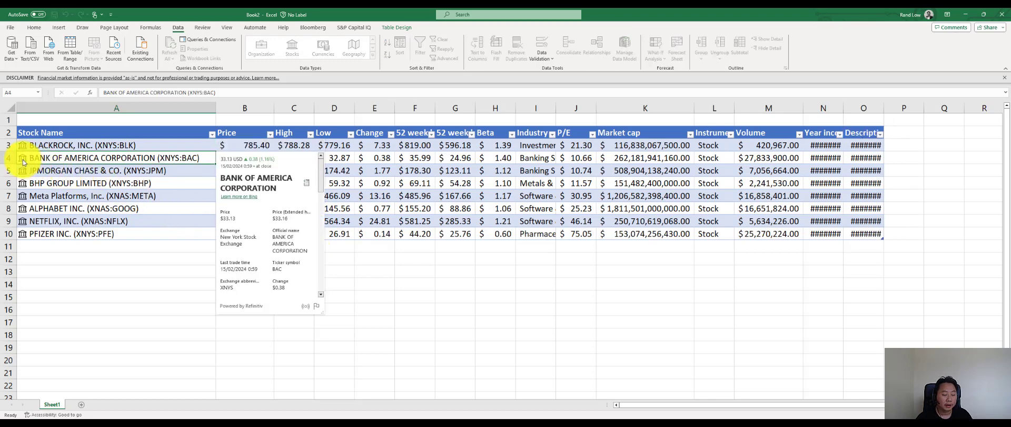
left_click(24, 210)
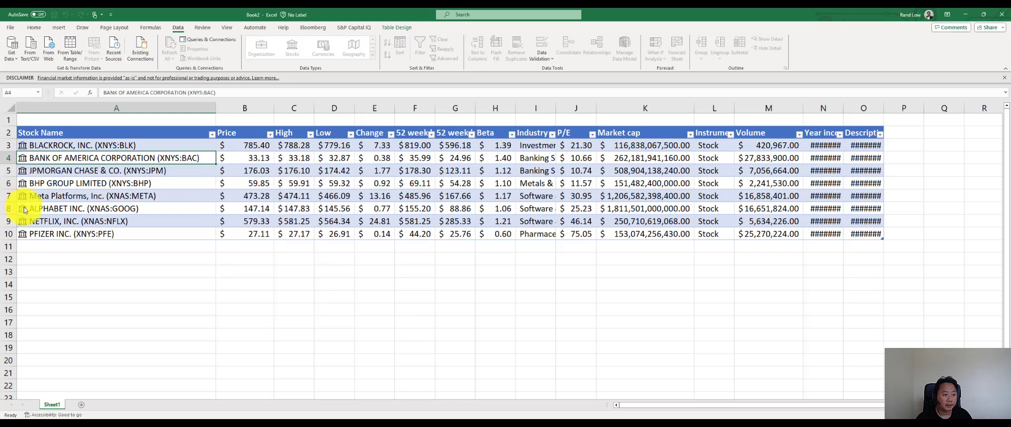
left_click(24, 210)
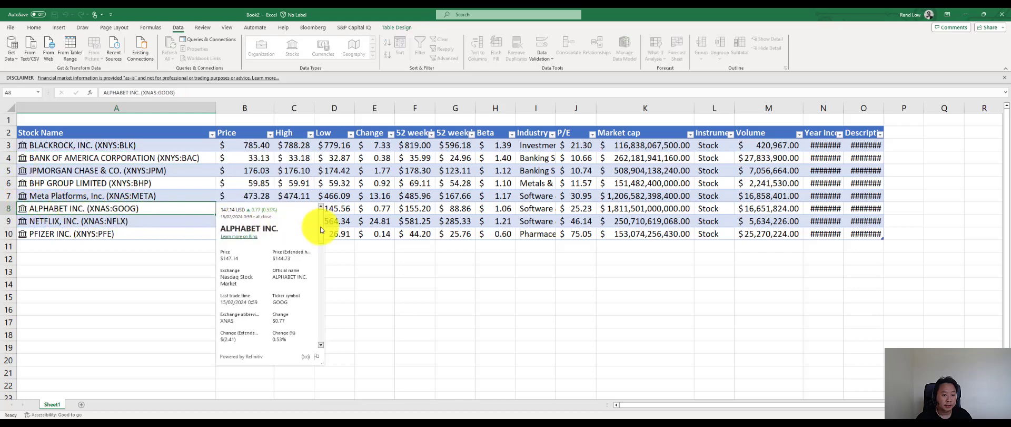
left_click_drag(320, 229, 323, 267)
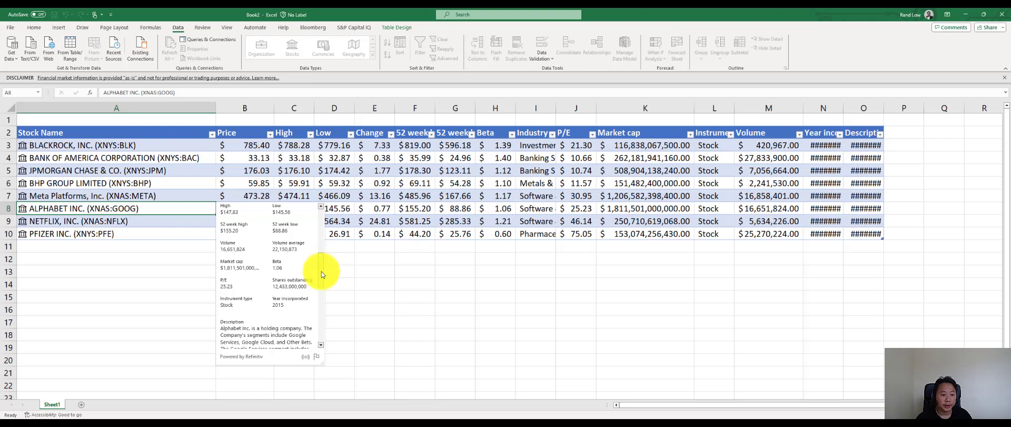
left_click_drag(321, 271, 330, 330)
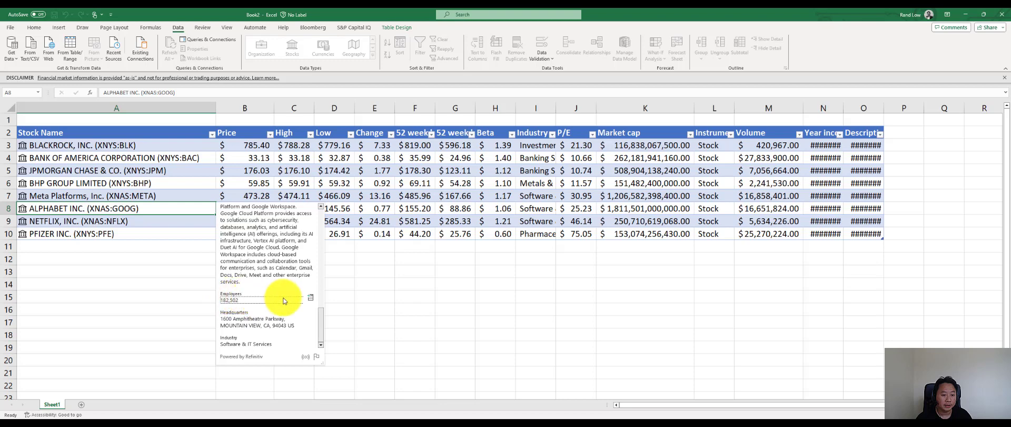
left_click(310, 297)
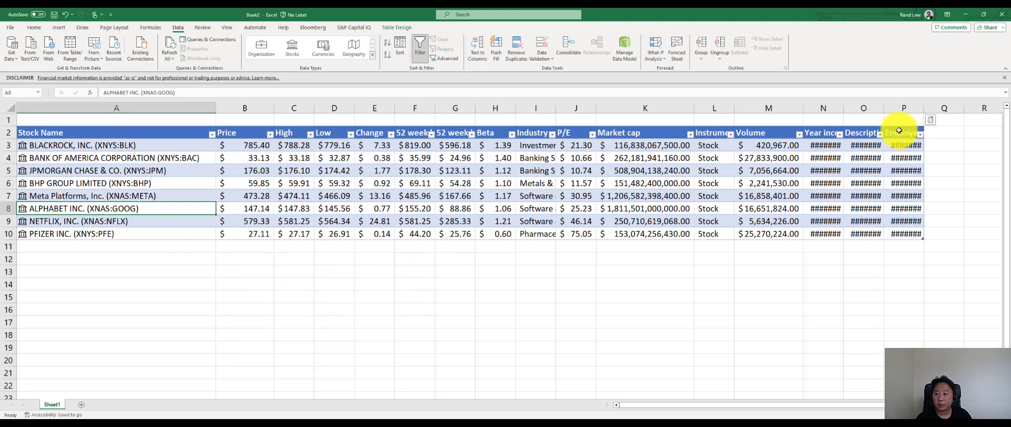
- Add a second Year incorporated column after the Employees column and deselect the table
left_click(931, 120)
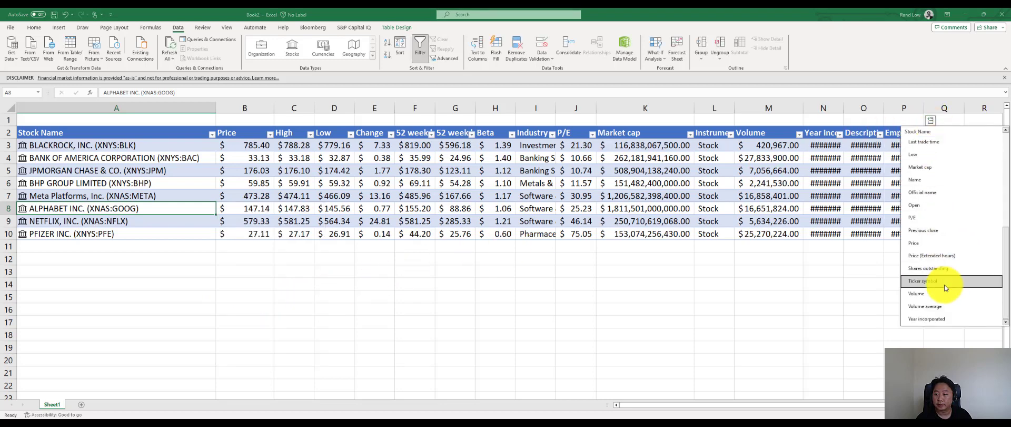
left_click(936, 317)
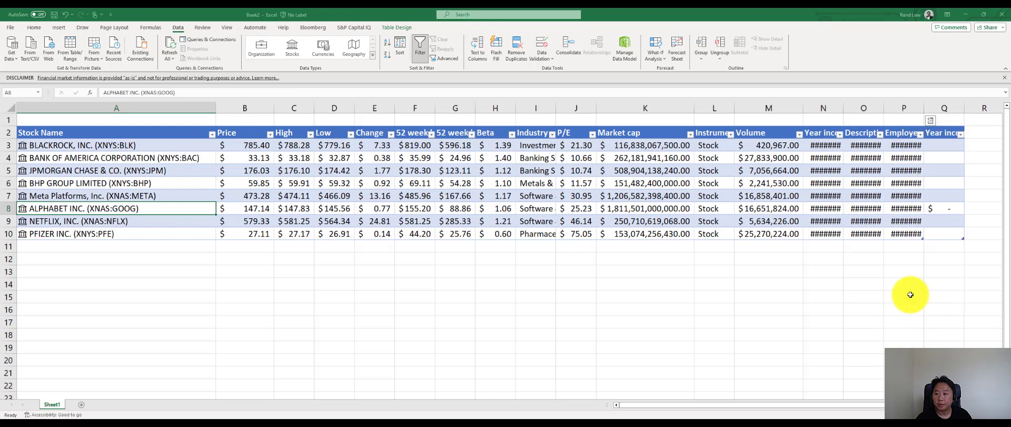
left_click(867, 258)
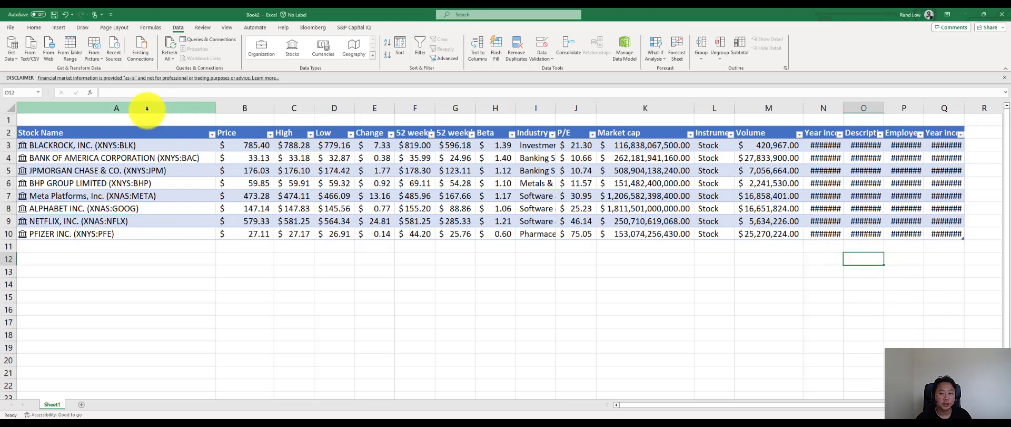
- AutoFit the width of columns A through Q to their contents
left_click_drag(147, 108, 957, 199)
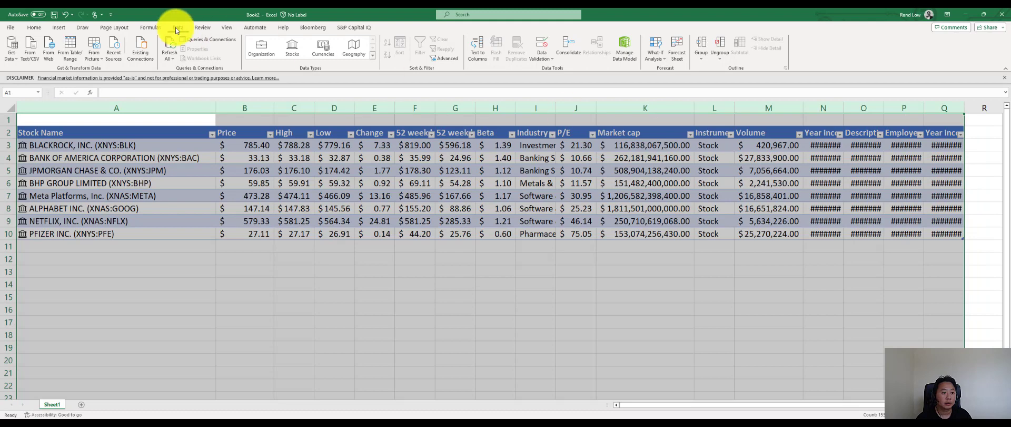
left_click(35, 29)
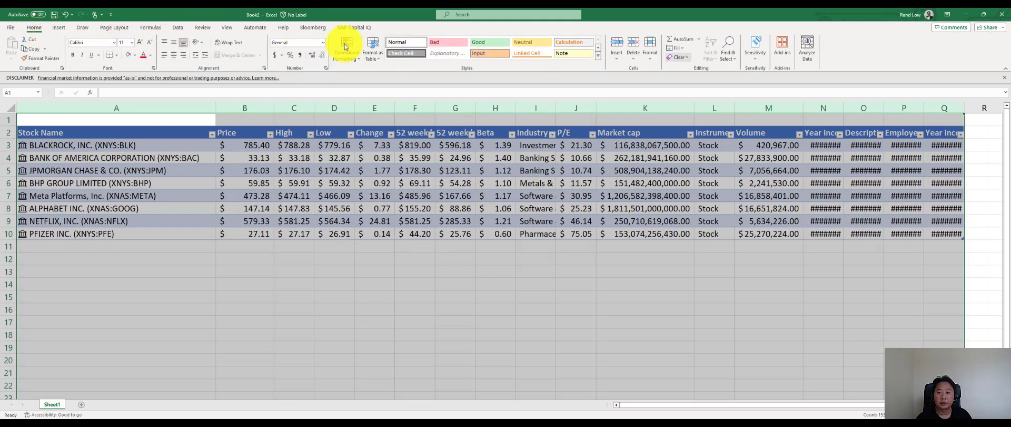
left_click(651, 56)
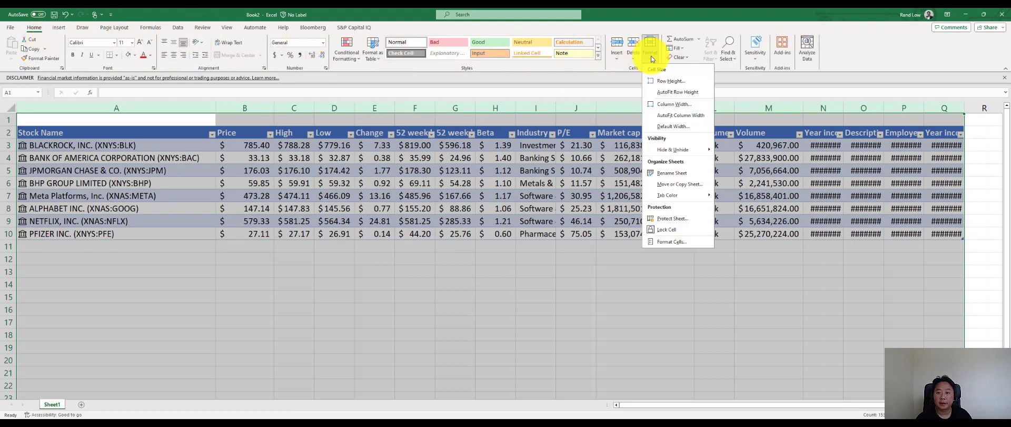
left_click(697, 117)
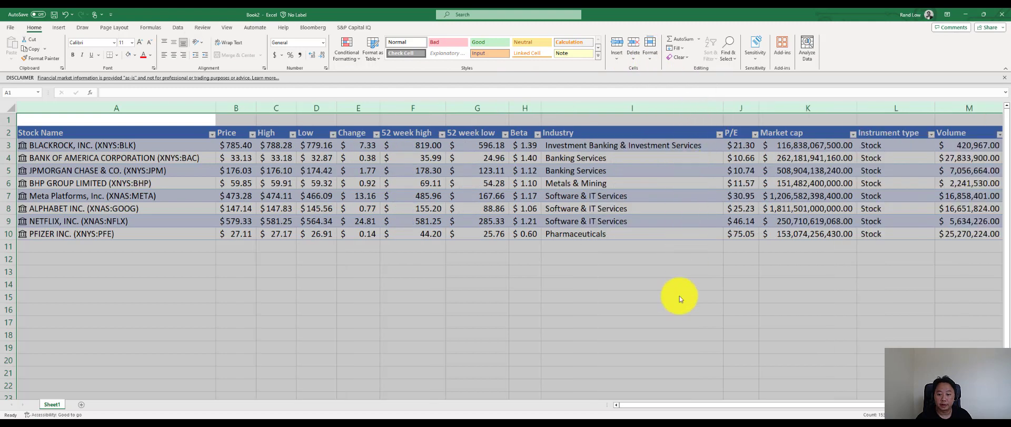
left_click_drag(670, 404, 604, 380)
left_click(179, 211)
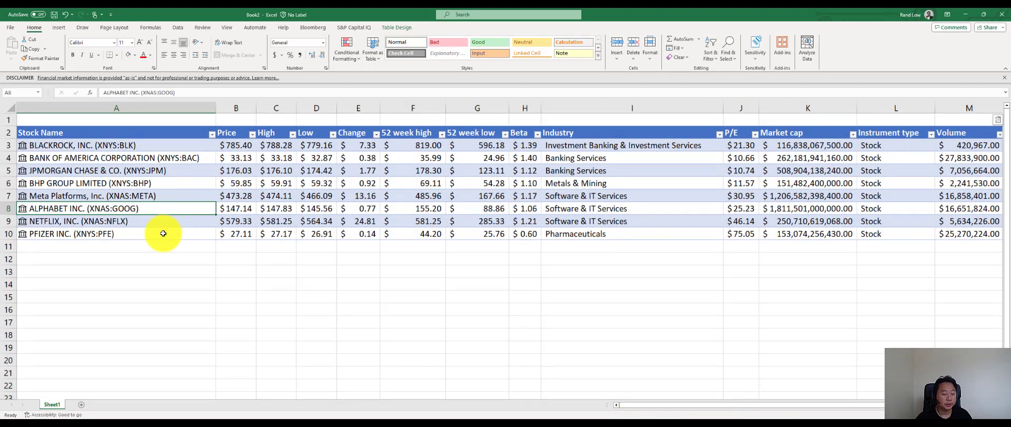
left_click(163, 234)
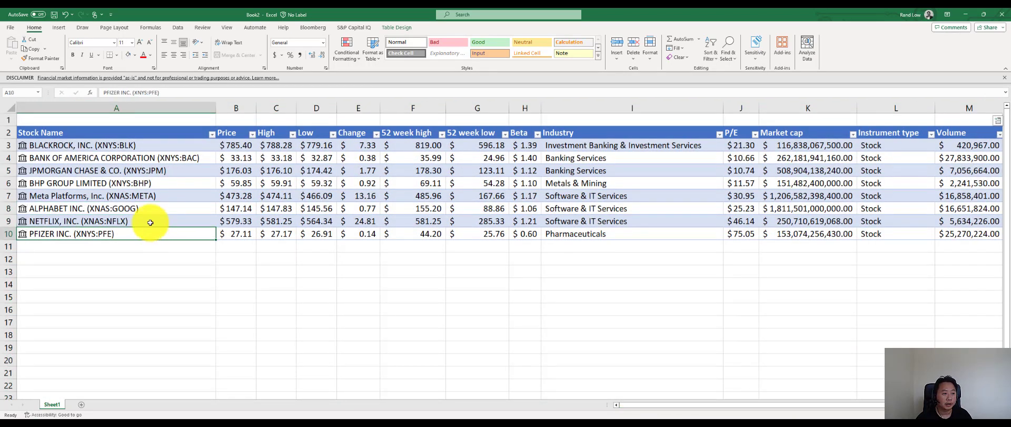
left_click(40, 133)
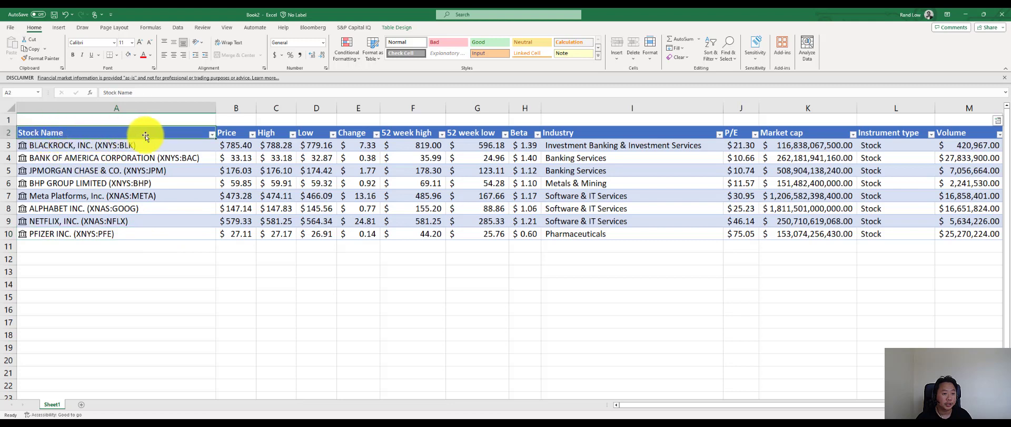
- Add a total row to the bottom of the stocks table
right_click(177, 134)
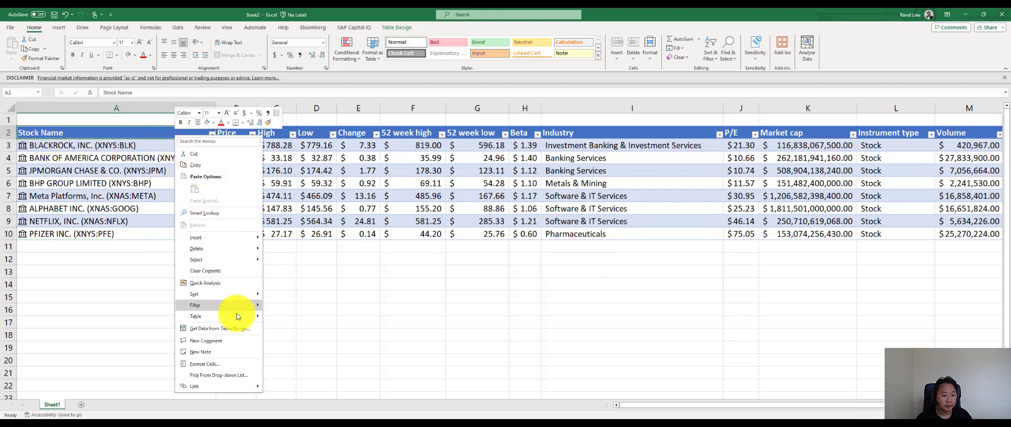
mouse_move(236, 315)
left_click(283, 318)
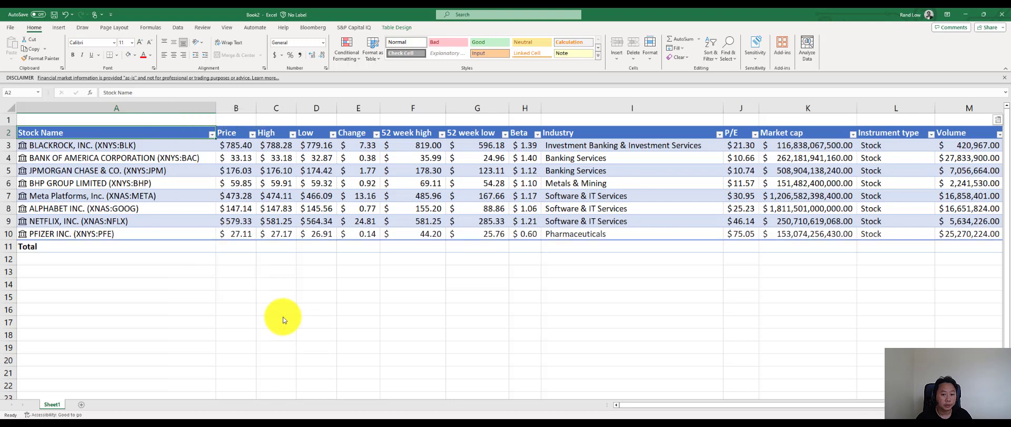
- Widen the Description column slightly and format the Year incorporated values in N3:N10 as Short Date
left_click_drag(633, 410, 736, 401)
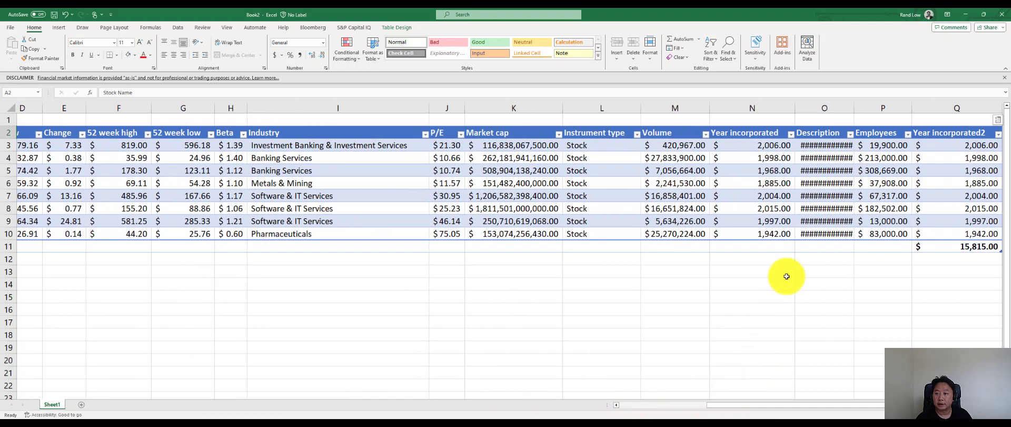
left_click_drag(854, 109, 861, 110)
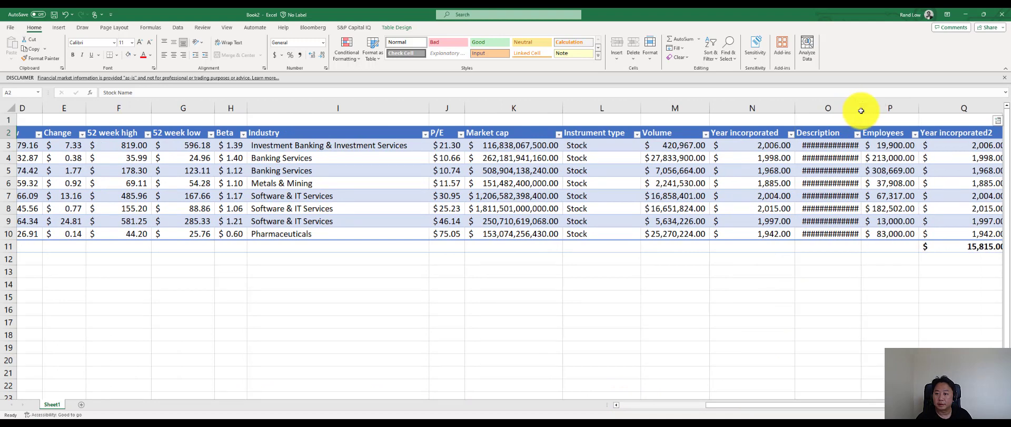
left_click_drag(779, 145, 775, 234)
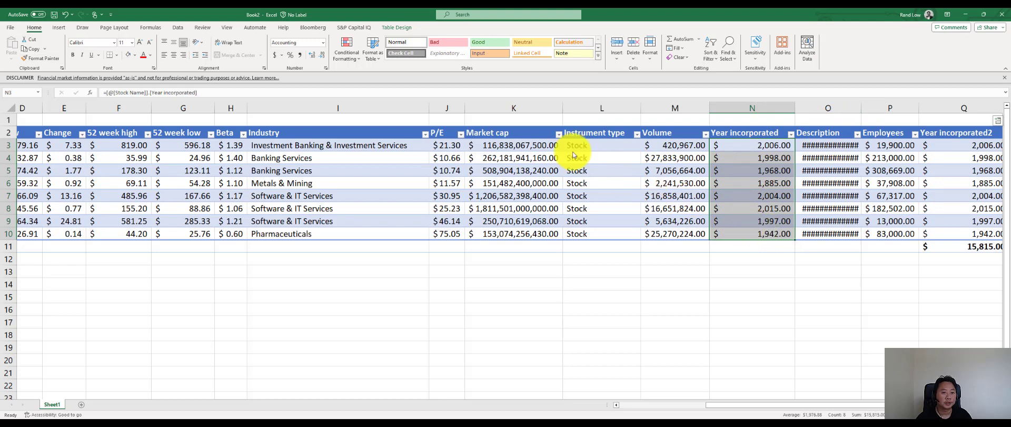
left_click(323, 43)
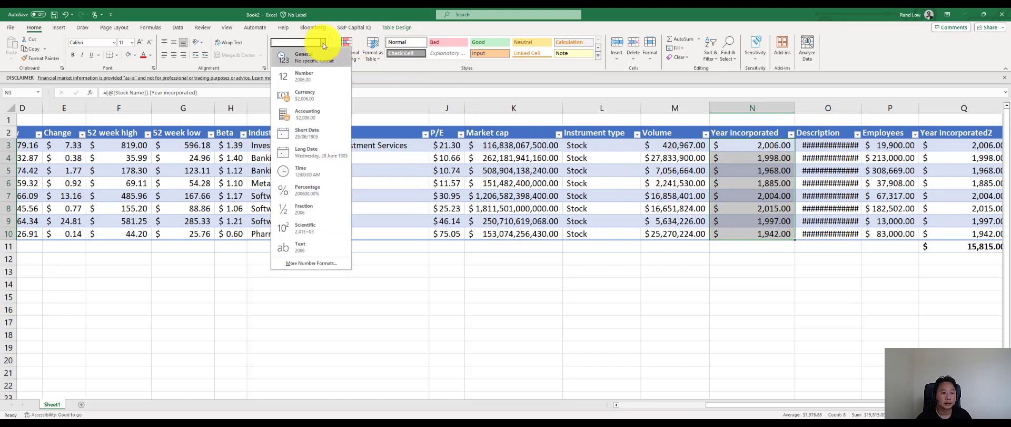
left_click(316, 135)
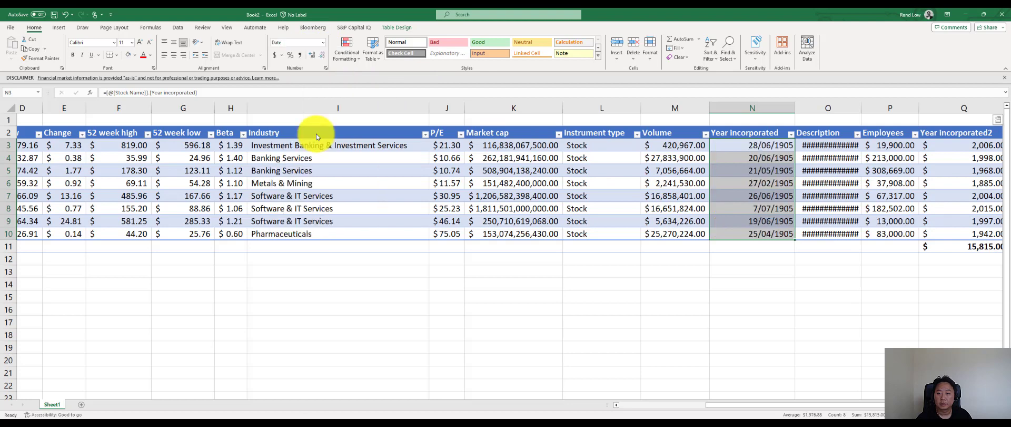
- Delete the duplicate Year incorporated2 column Q from the sheet
left_click(930, 108)
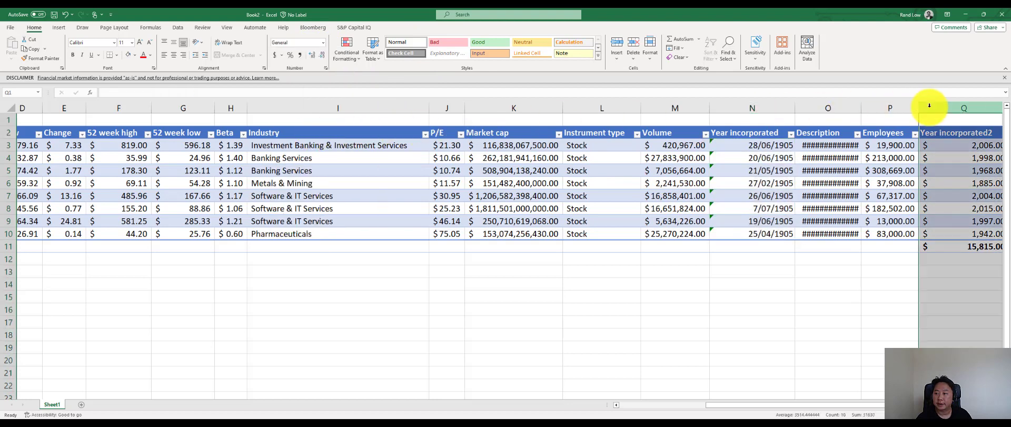
right_click(930, 107)
left_click(875, 198)
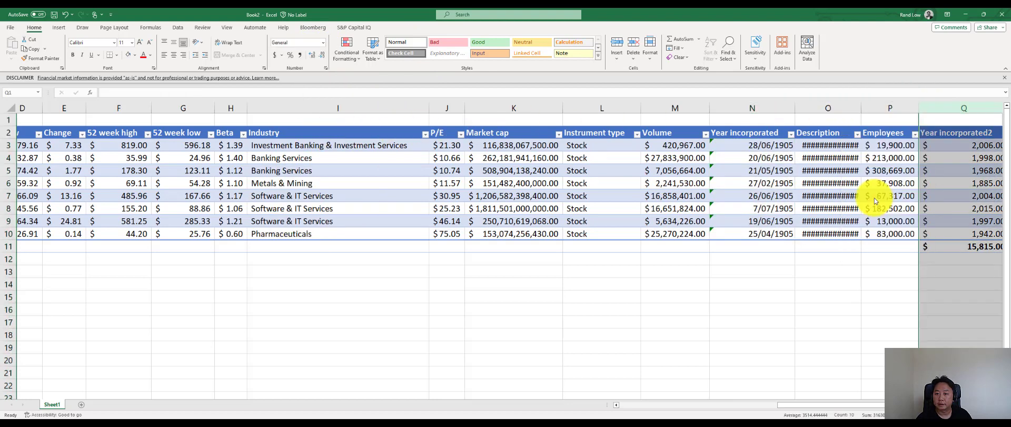
left_click(425, 307)
- Change the number format of the Employees values in P3:P10 to General
left_click(465, 148)
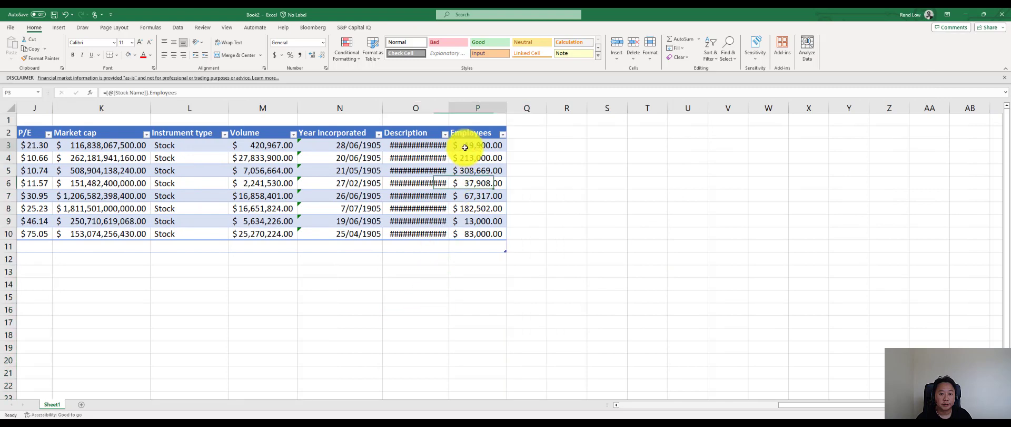
left_click_drag(465, 147, 467, 232)
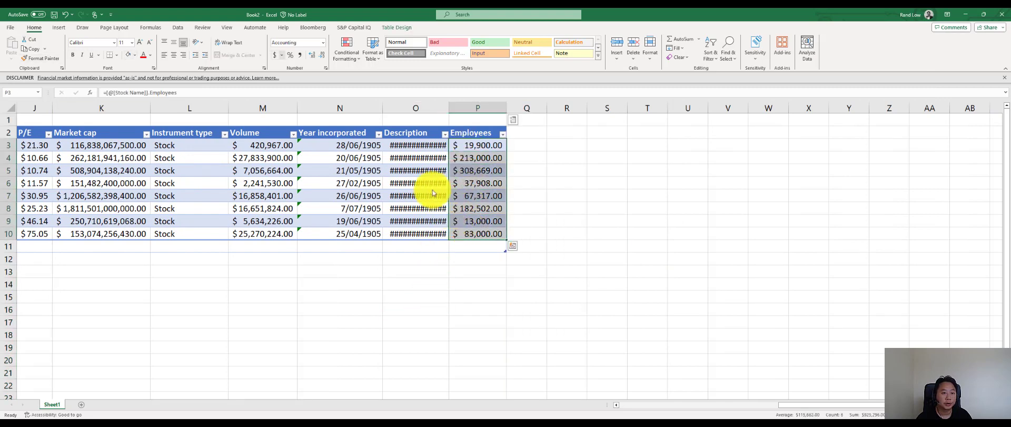
left_click(322, 45)
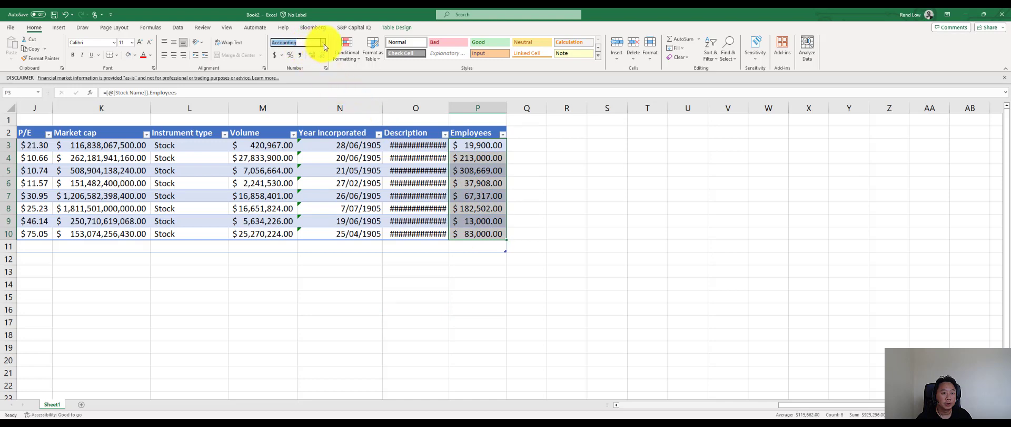
left_click(322, 45)
left_click(311, 77)
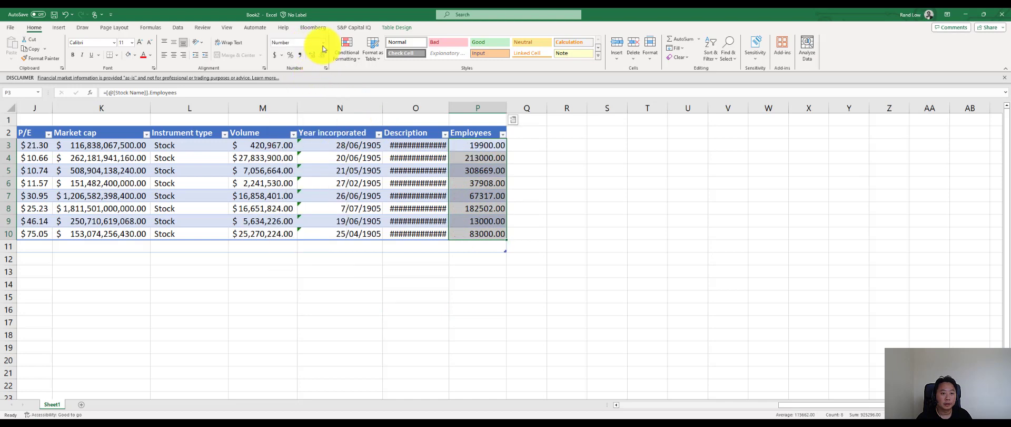
left_click(322, 44)
left_click(322, 56)
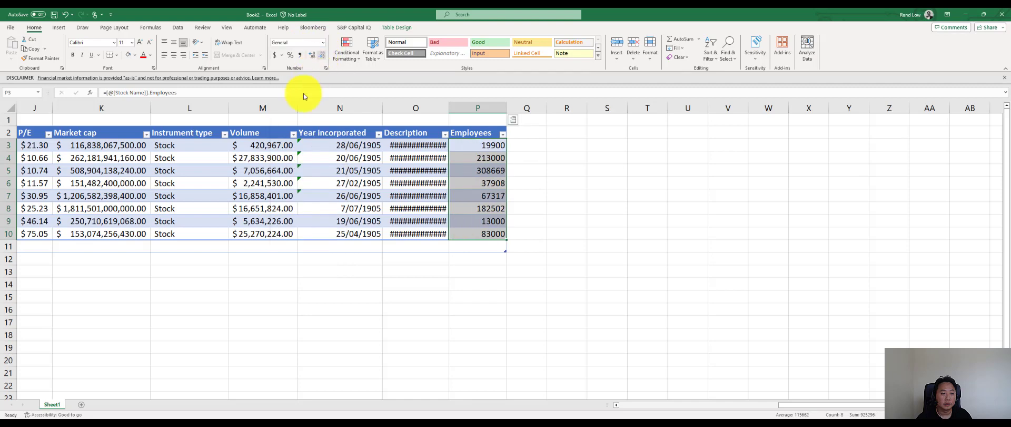
- Set the total row of the Market cap column to Sum
left_click(216, 285)
left_click(145, 290)
scroll(145, 291, "left", 5)
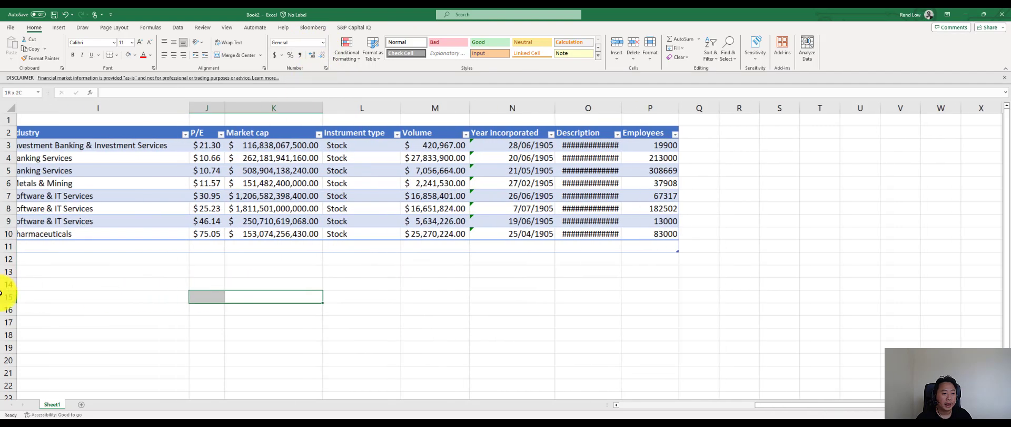
left_click(379, 268)
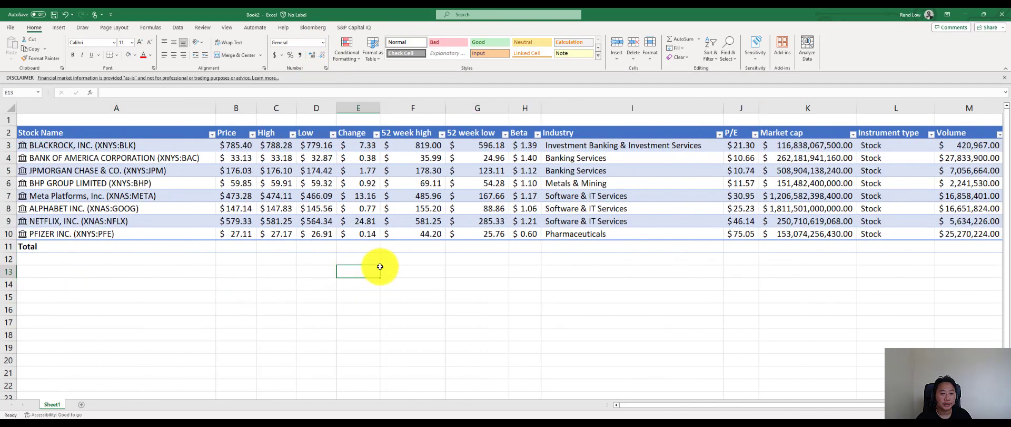
left_click(835, 249)
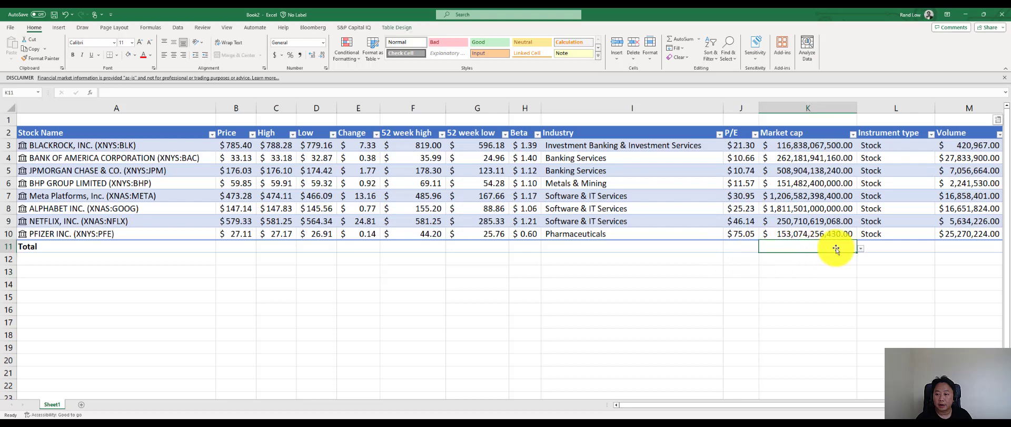
left_click(861, 248)
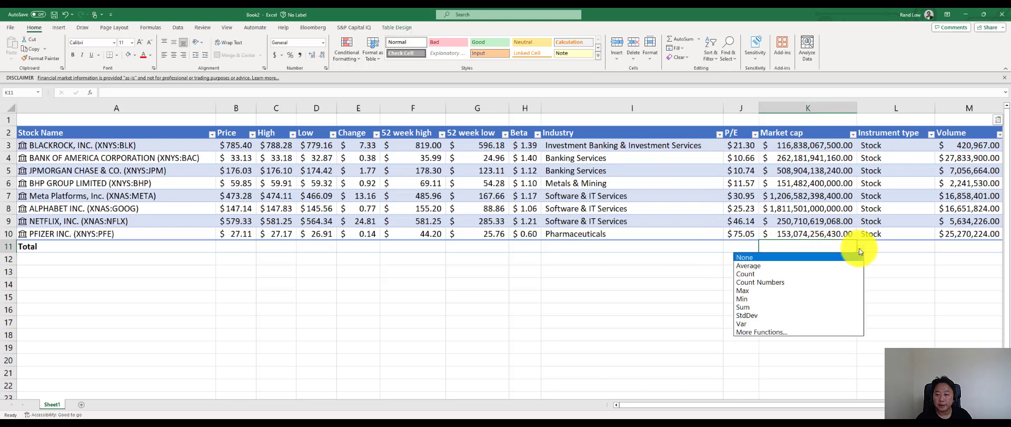
left_click(779, 307)
left_click(862, 296)
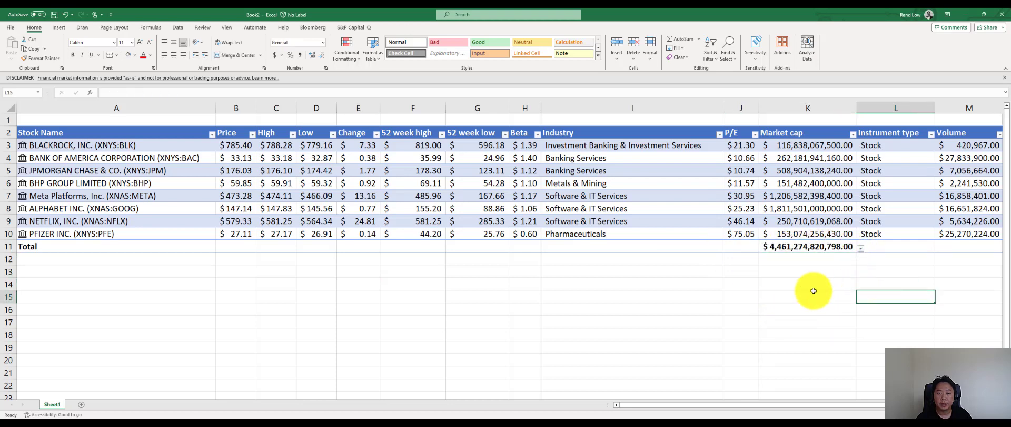
- Set the total row of the P/E column to Average
left_click(744, 246)
left_click(757, 248)
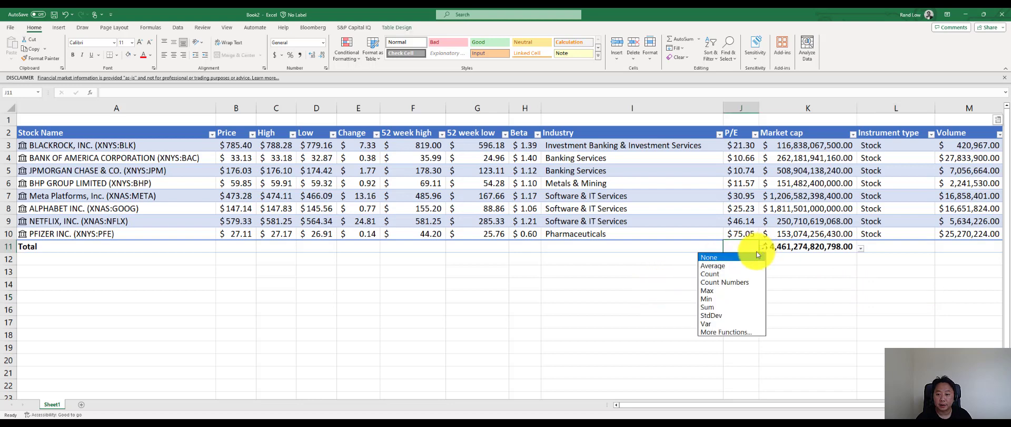
left_click(732, 267)
left_click(614, 282)
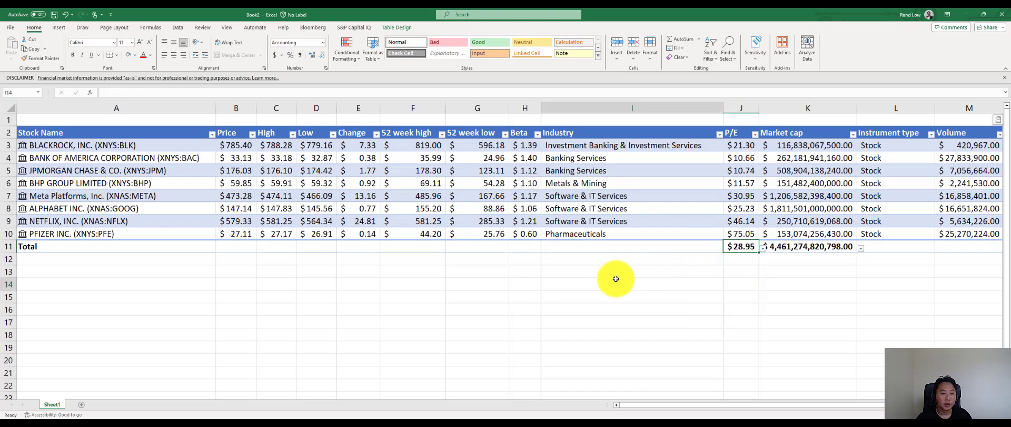
- Set the total row of the High column to Max
left_click(267, 249)
left_click(300, 248)
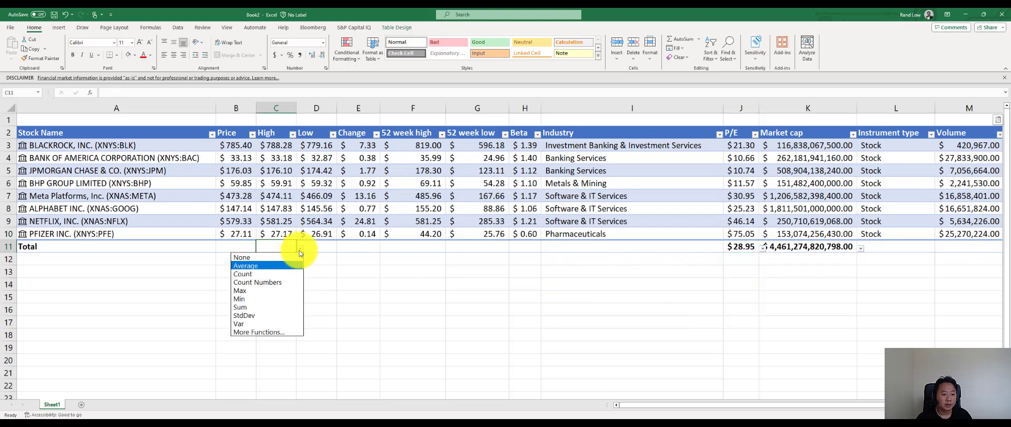
left_click(267, 291)
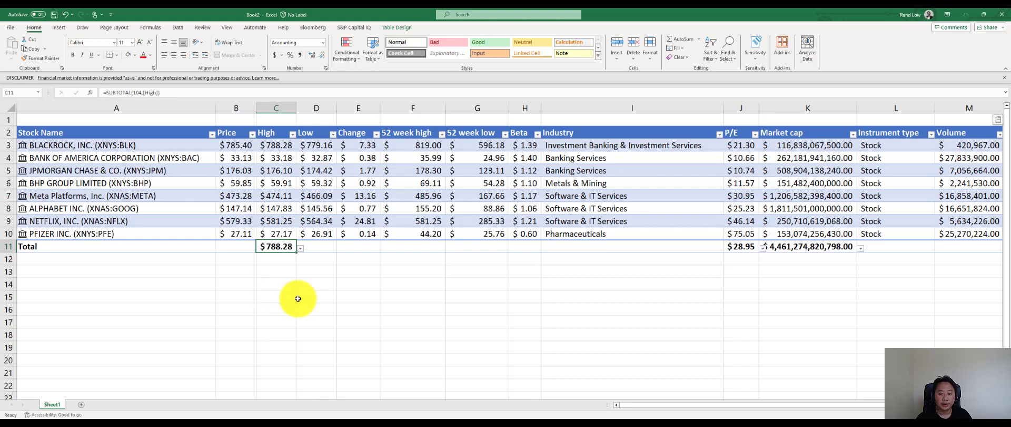
left_click_drag(656, 405, 608, 396)
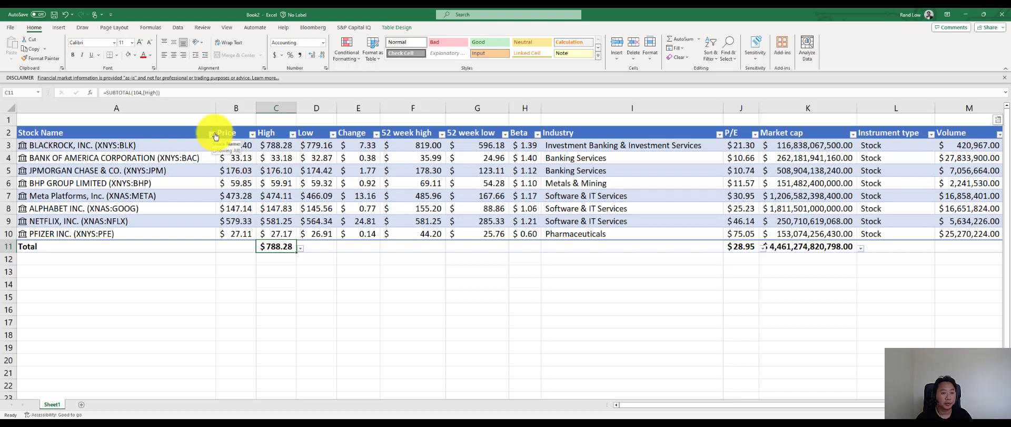
left_click(183, 26)
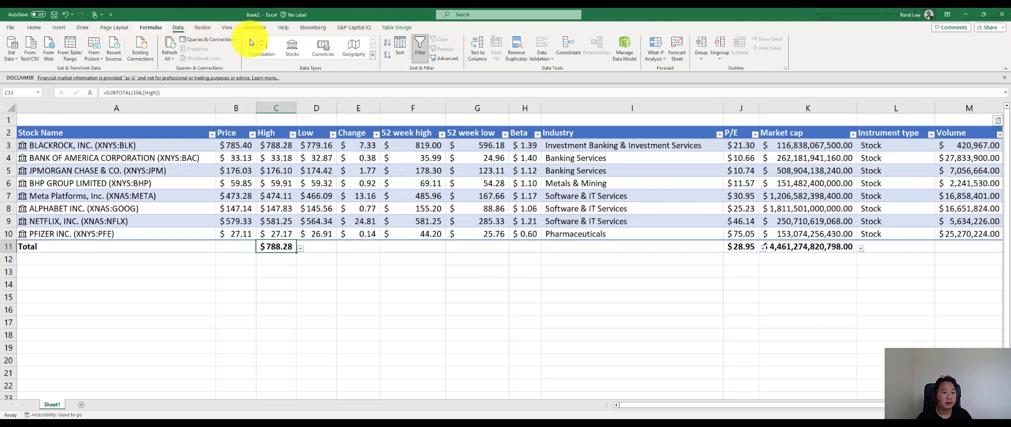
left_click(56, 27)
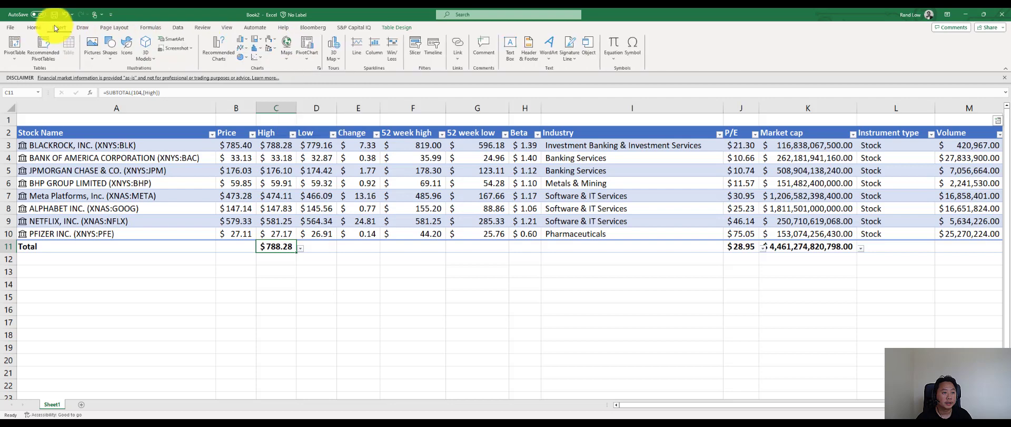
left_click(61, 133)
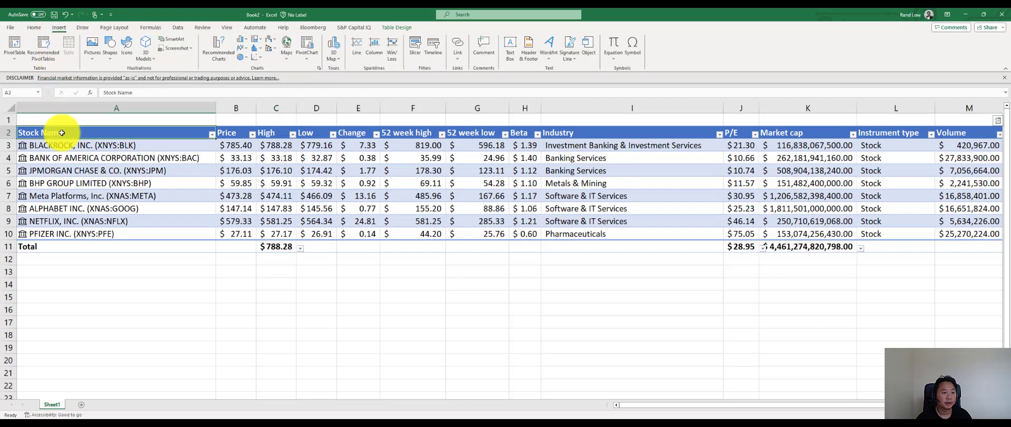
- Insert a new table row above the total row, below Pfizer
left_click(73, 246)
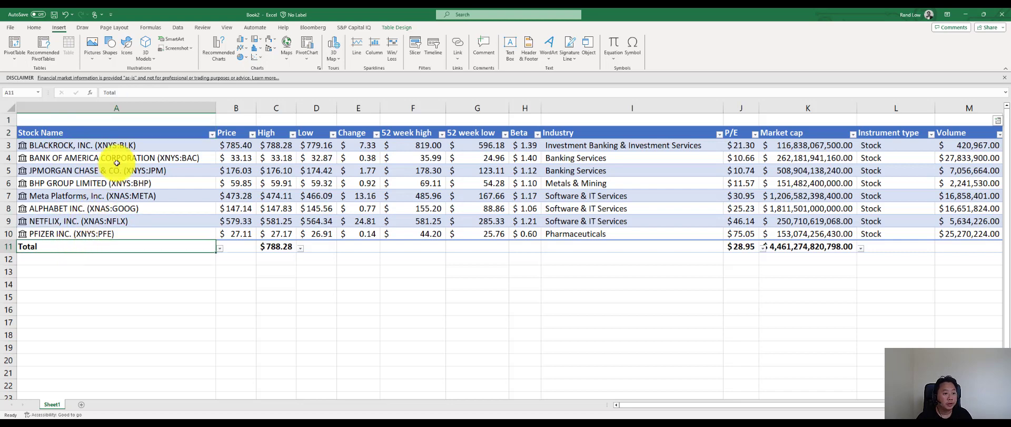
right_click(103, 244)
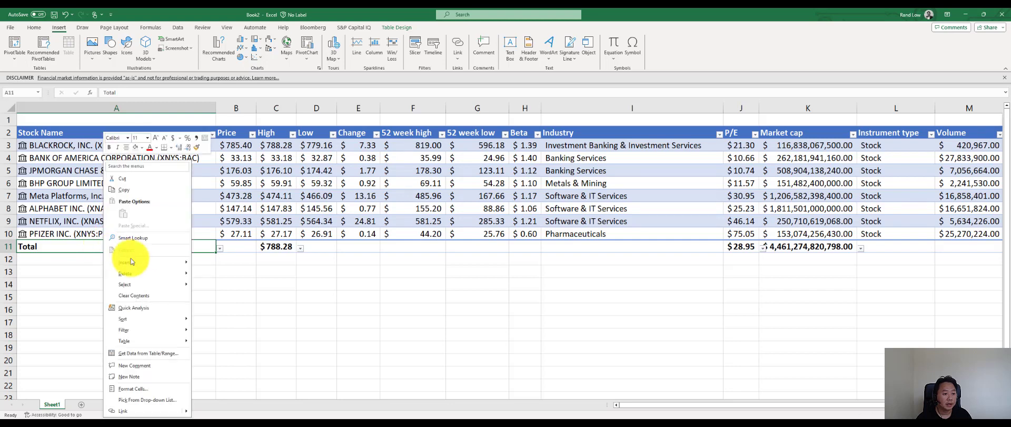
mouse_move(135, 263)
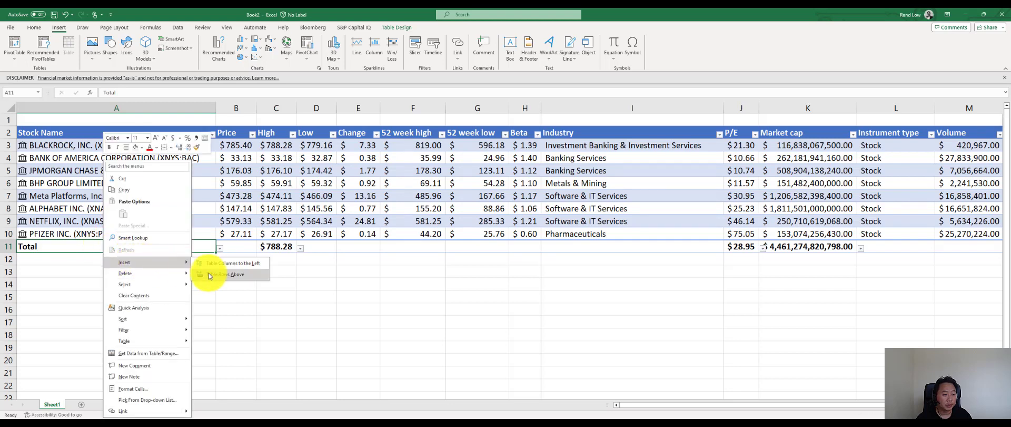
left_click(215, 274)
- Enter "magnificent sevens" as the stock name in cell A11 of the new row
double_click(148, 247)
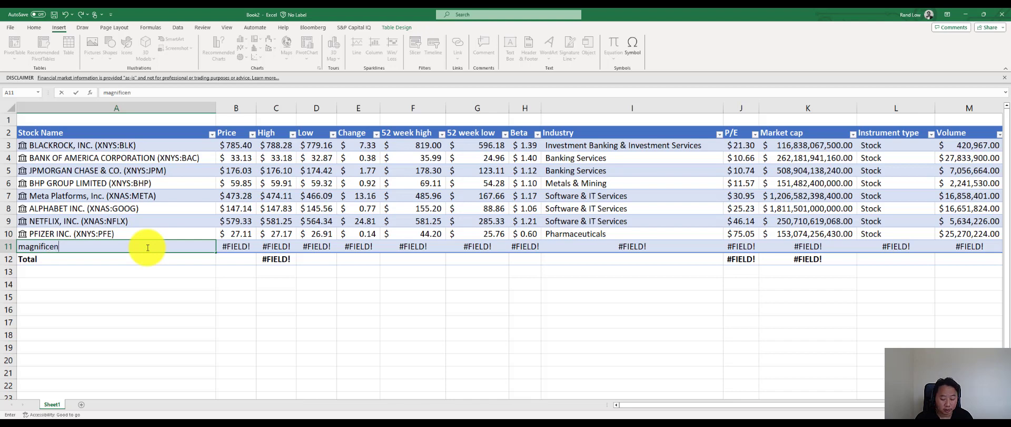
type("magnificent sevens")
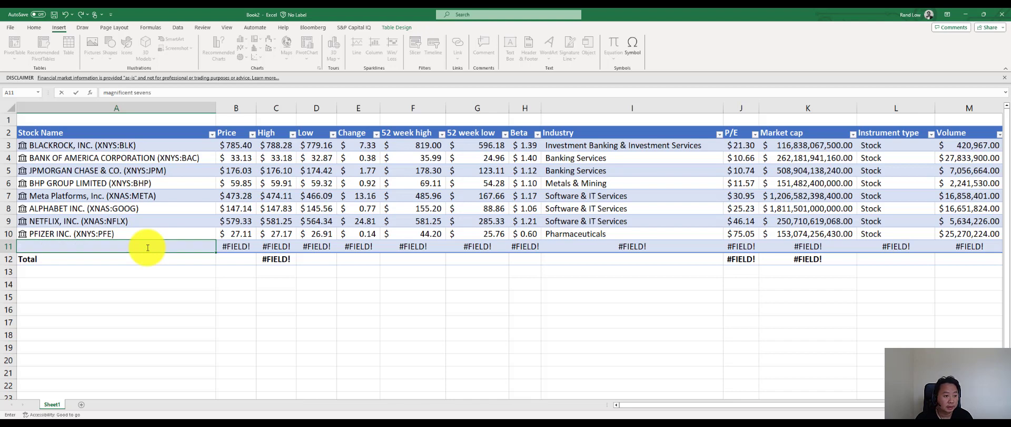
key("Return")
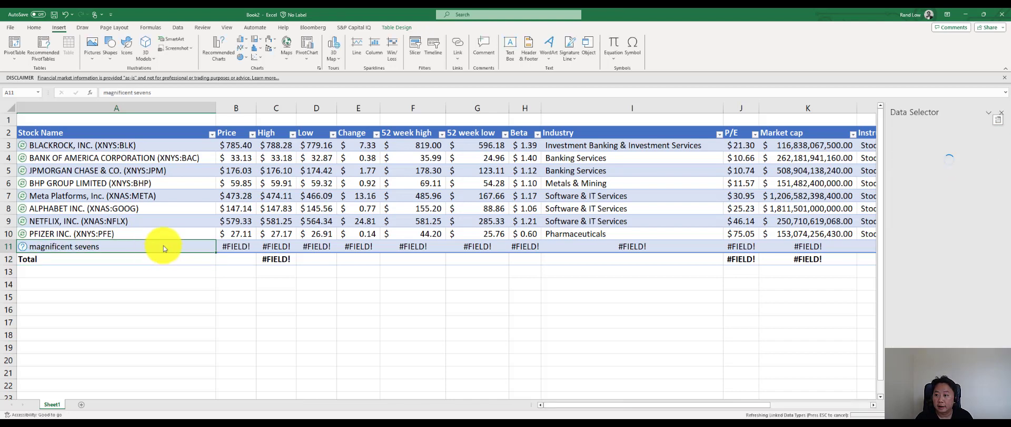
- Change the Data Selector search for cell A11 to "magnificent 7" and run it
double_click(959, 136)
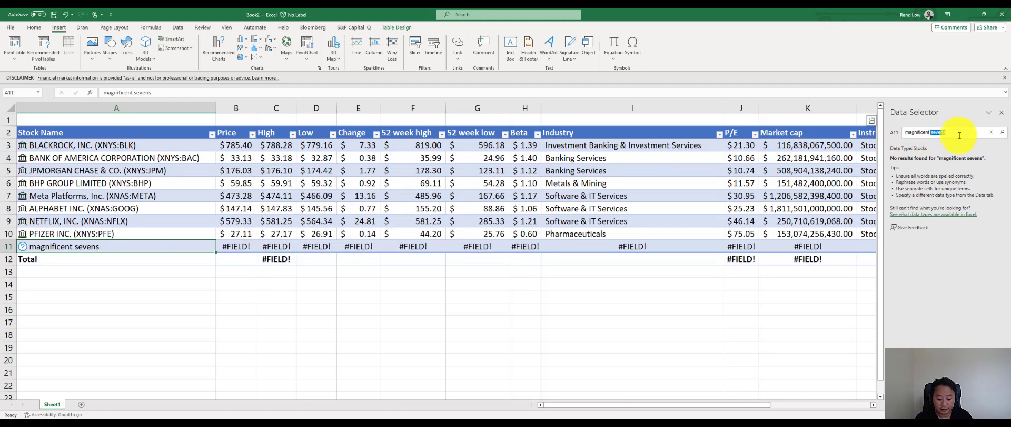
type("7")
key("Return")
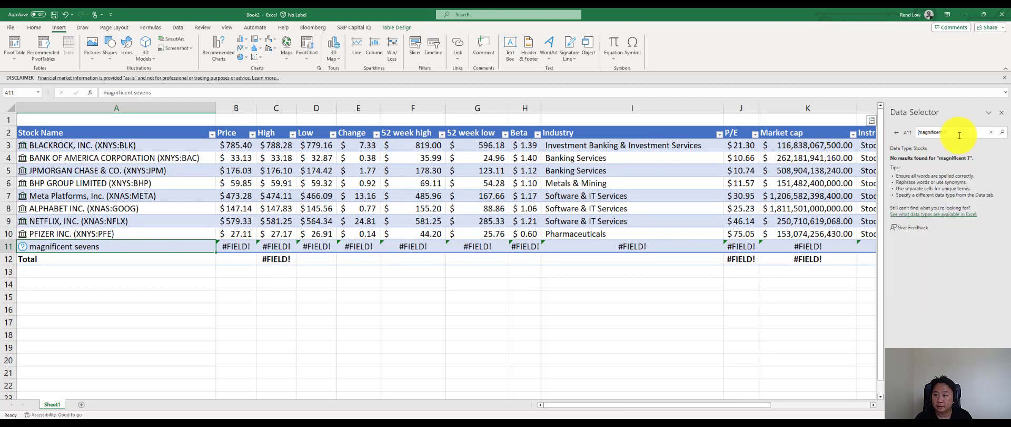
- Try other search terms for cell A11 in the Data Selector, including "wiltshire"
triple_click(959, 134)
type("a")
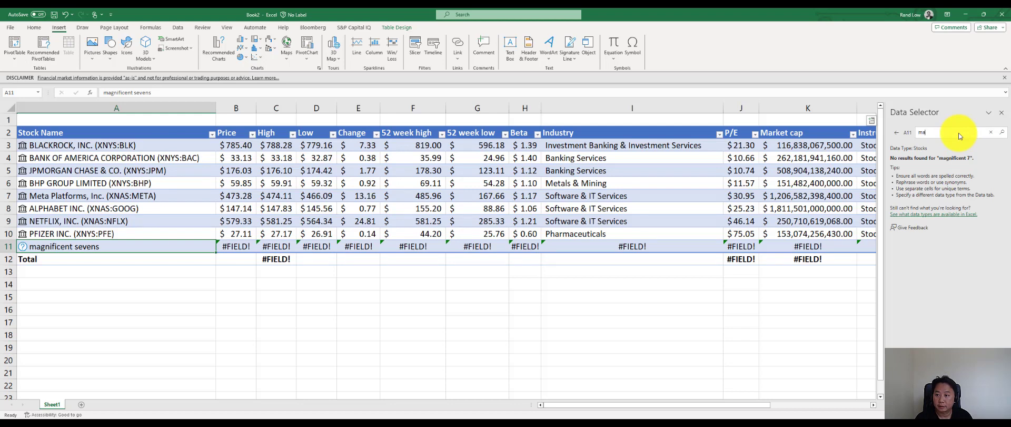
type("gag")
key("Return")
triple_click(958, 133)
type("wiltshire")
key("Return")
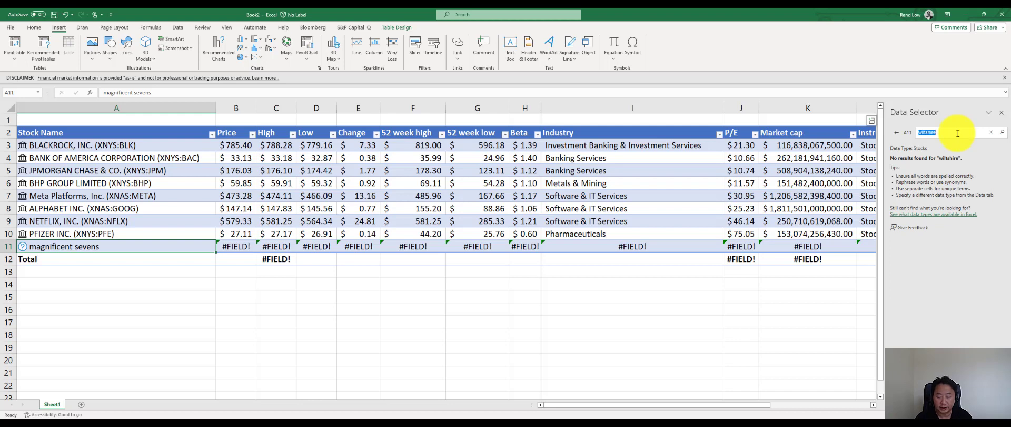
- Search the Data Selector for "IVV" and assign the iShares:Core S&P 500 ETF to cell A11
key("Return")
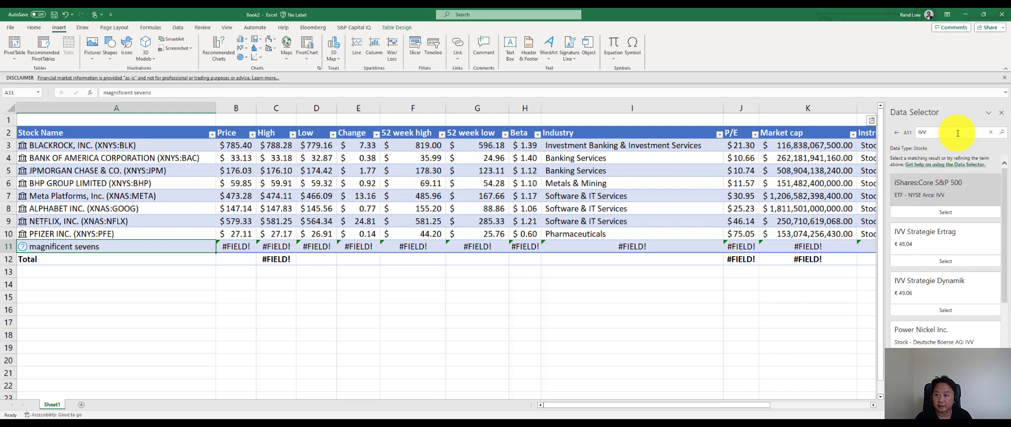
left_click(937, 205)
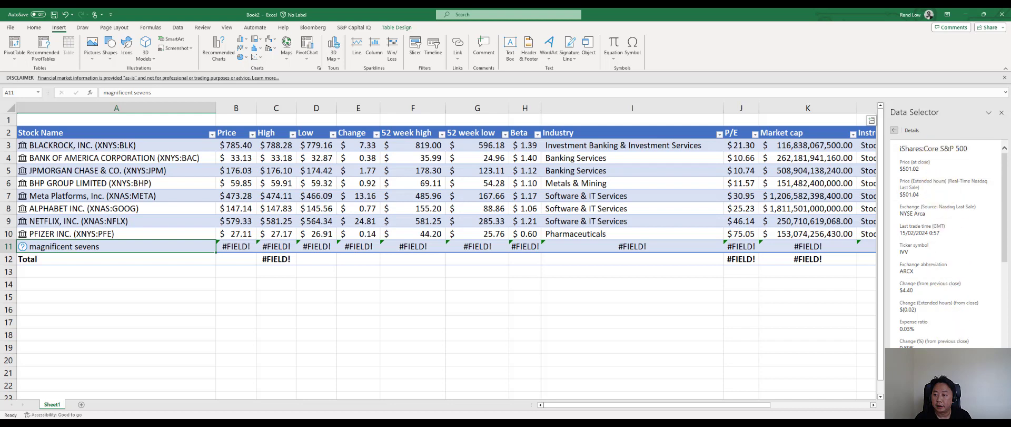
left_click(947, 394)
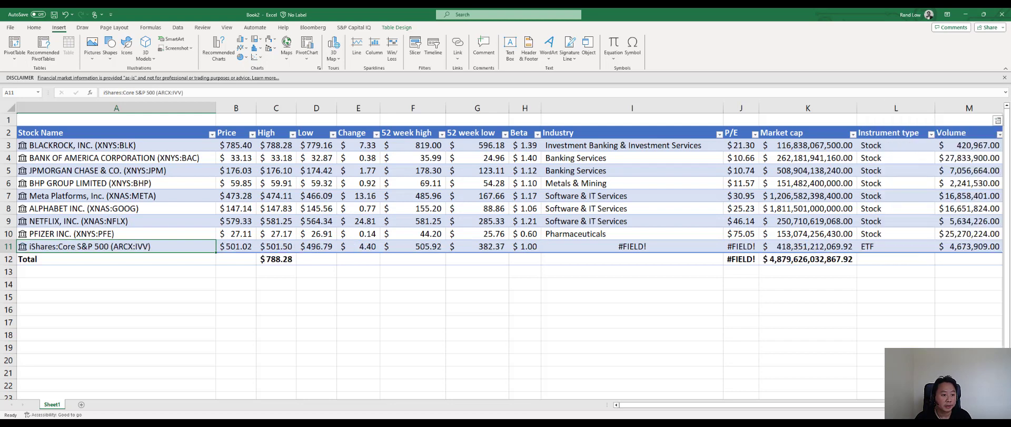
- Insert a new table row above the total row, below iShares:Core S&P 500
left_click(160, 260)
right_click(161, 261)
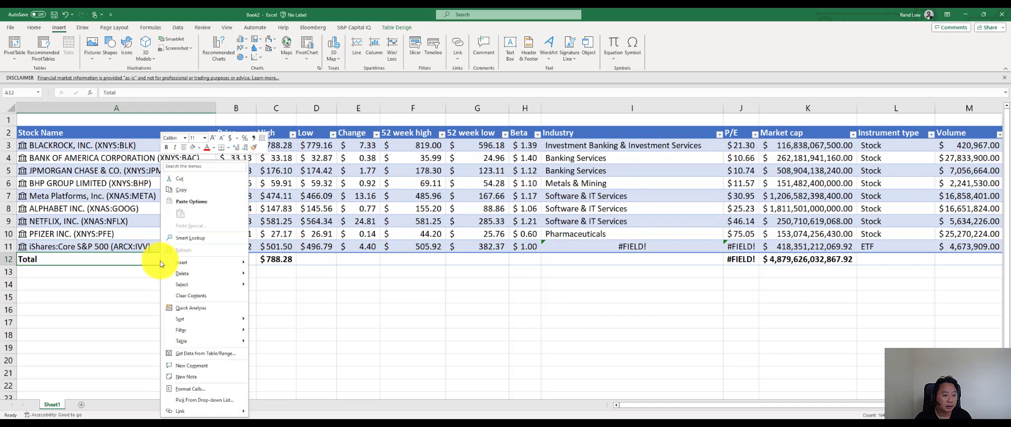
mouse_move(160, 261)
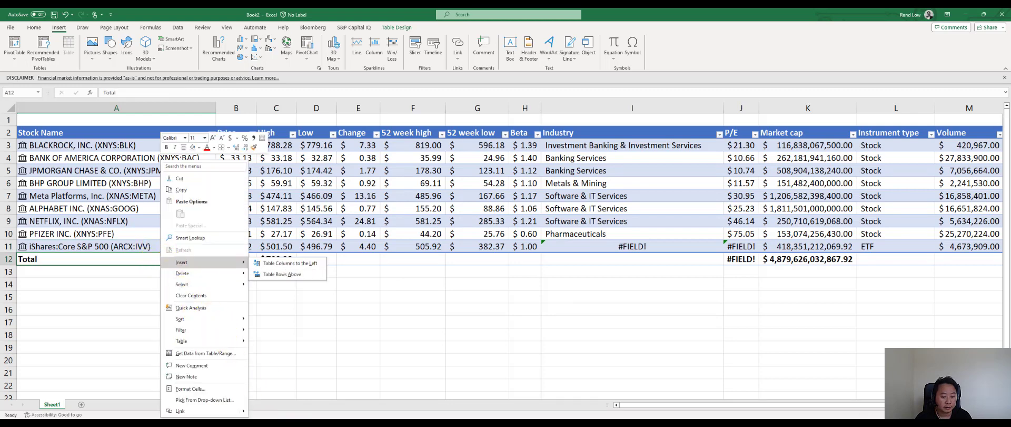
key("Escape")
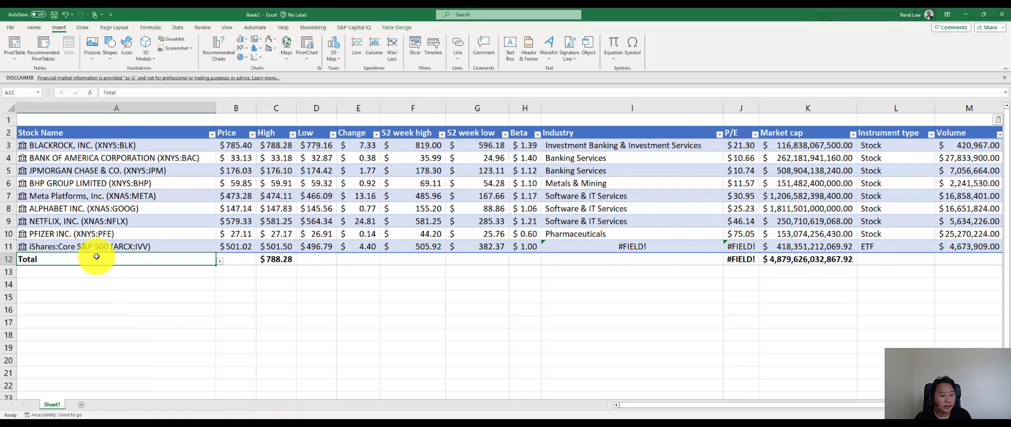
right_click(96, 256)
mouse_move(140, 262)
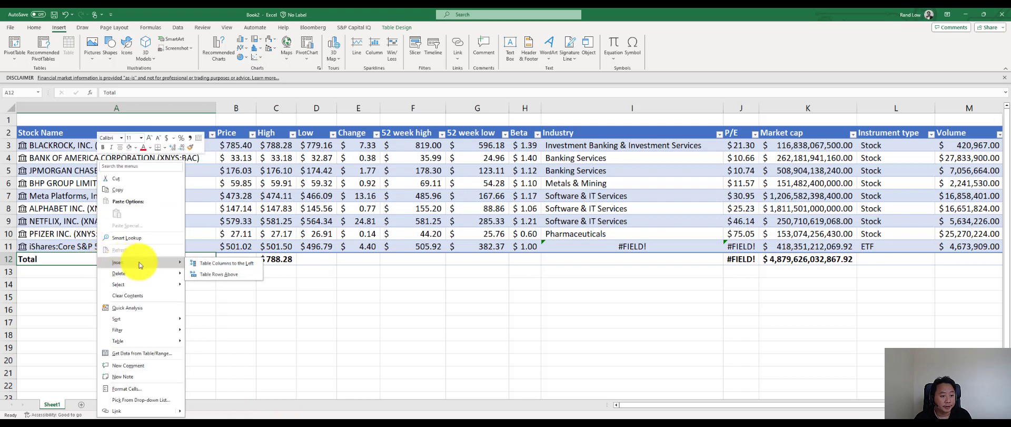
left_click(204, 272)
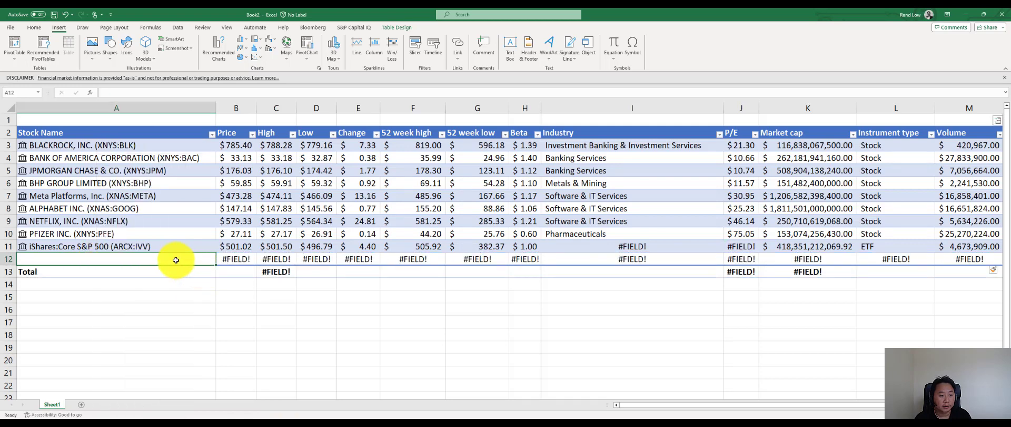
- Enter the ARK Innovation ETF (ARCX:ARKK) as the stock in cell A12
double_click(176, 260)
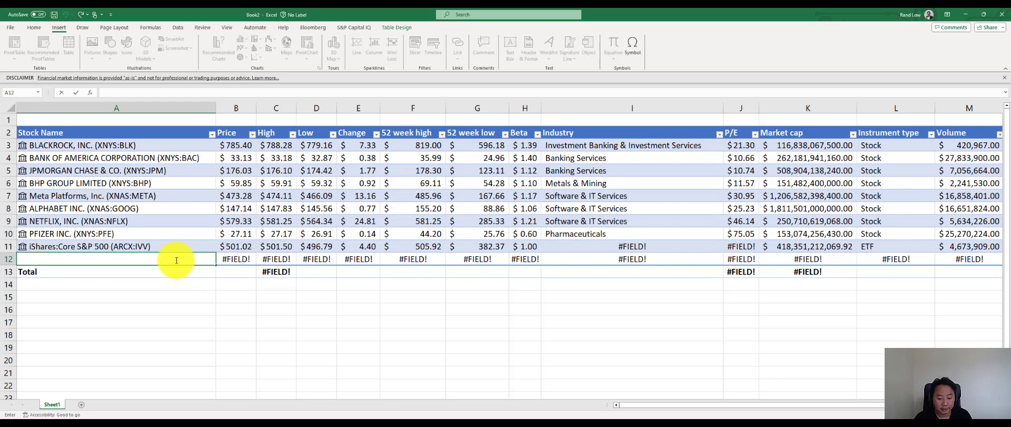
type("ARKK")
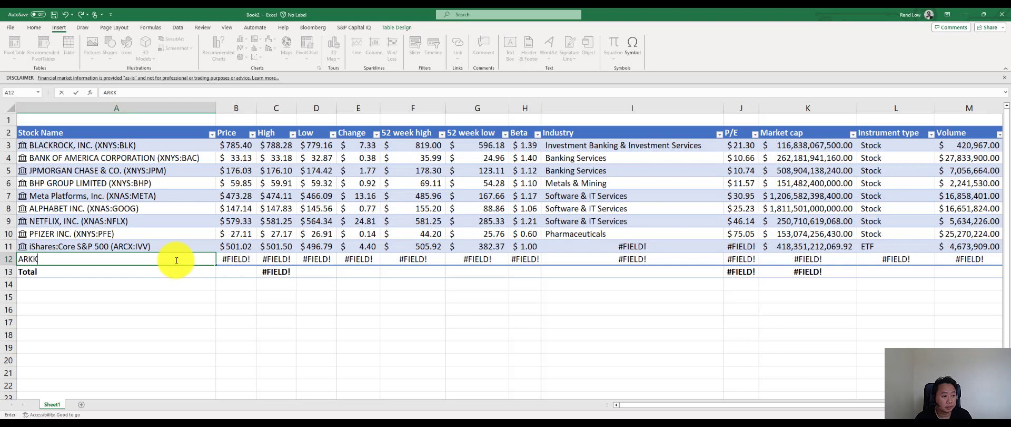
key("Return")
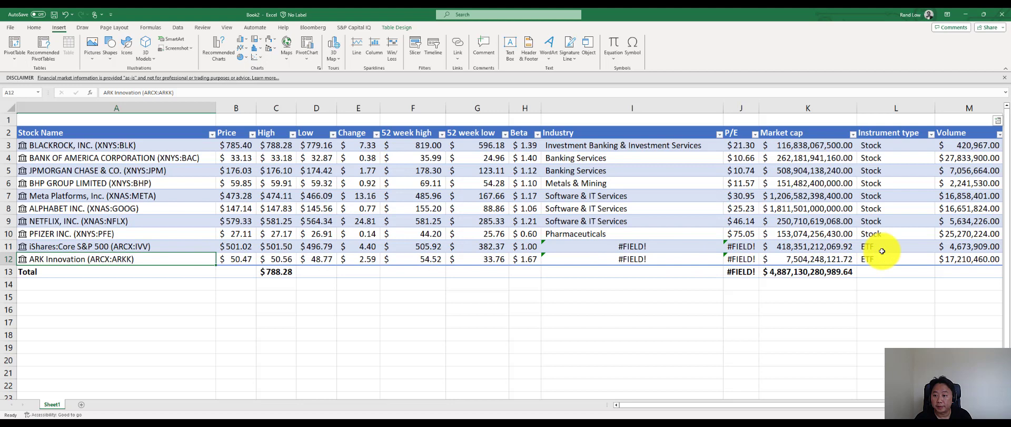
- Insert another table row above the total row, below ARK Innovation
left_click(65, 272)
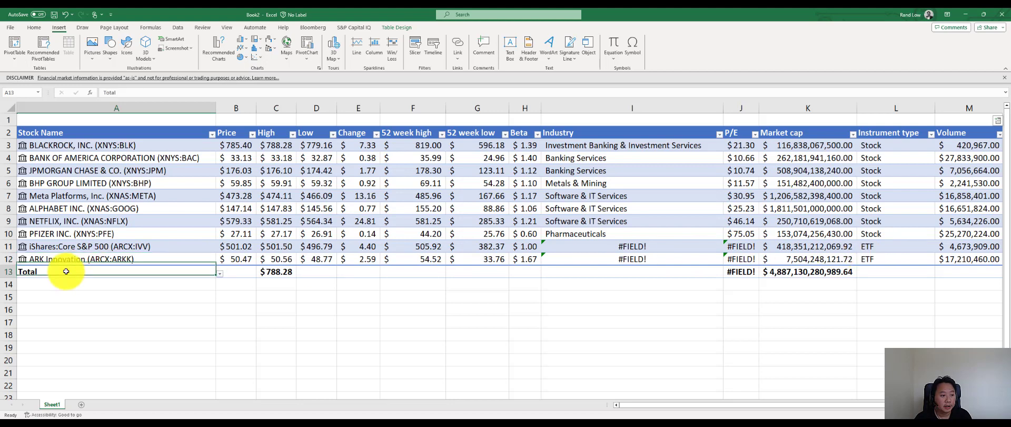
right_click(66, 271)
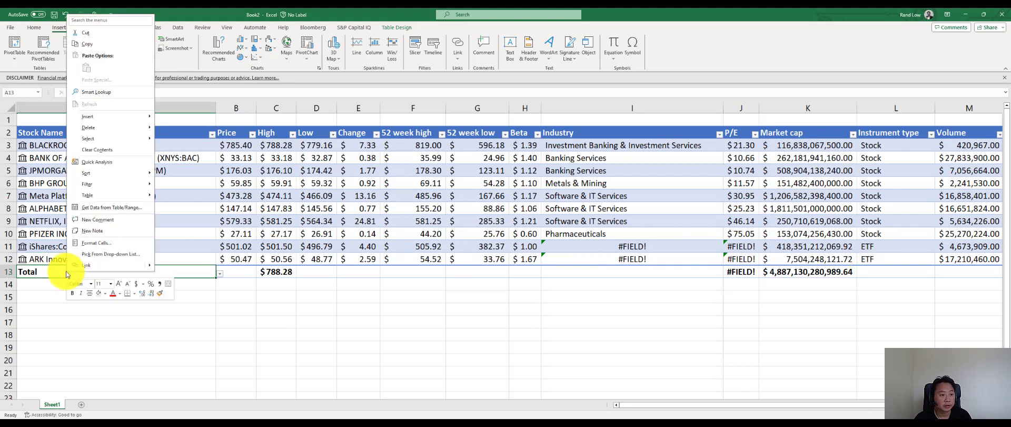
key("Up")
key("Up")
key("Up")
key("Up")
key("Up")
key("Up")
key("Up")
key("Up")
key("Up")
key("Up")
key("Up")
key("Up")
key("Up")
key("Up")
key("Right")
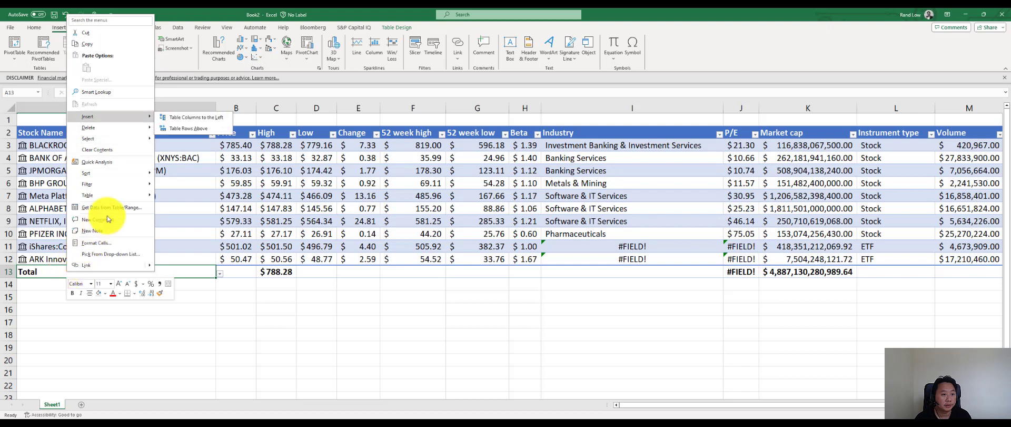
left_click(175, 127)
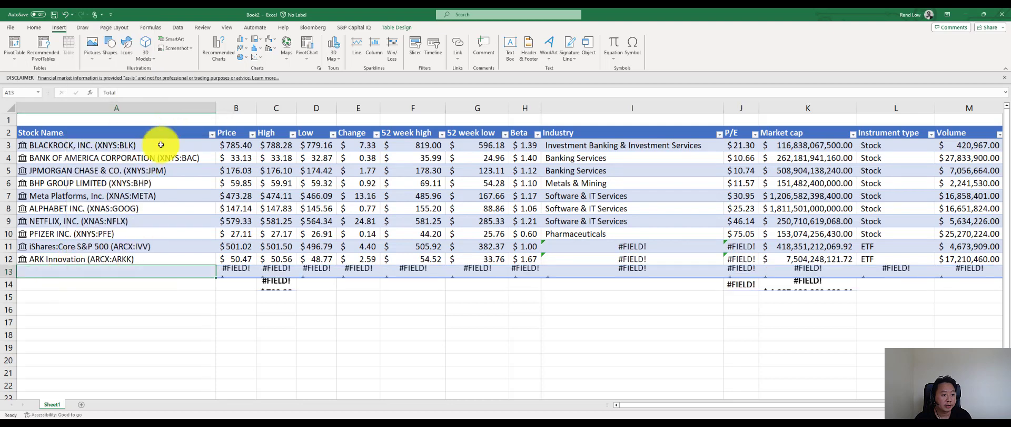
- Enter "magnificent seven" as the stock name in cell A13 of the new row
double_click(78, 272)
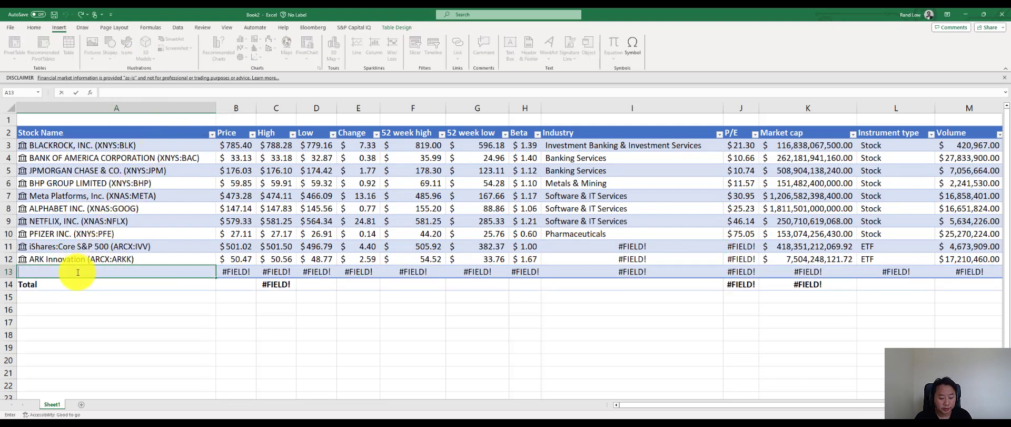
type("ma")
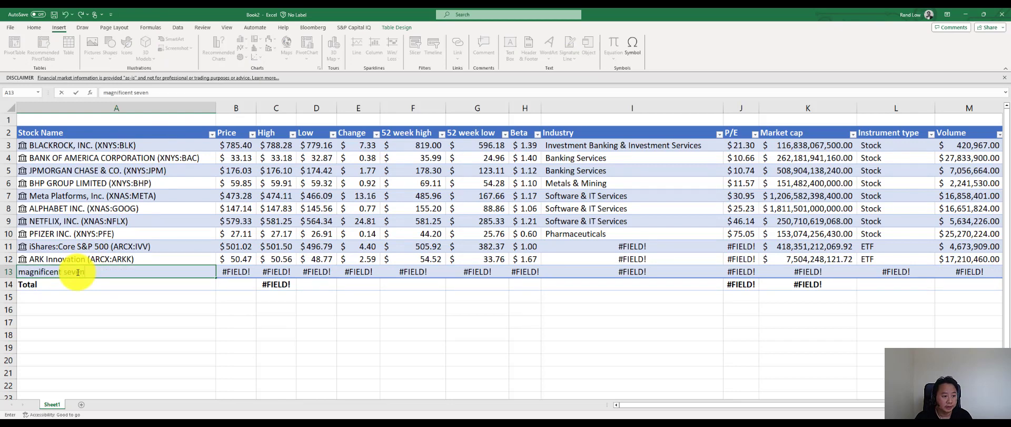
type("gnificent seven")
key("Return")
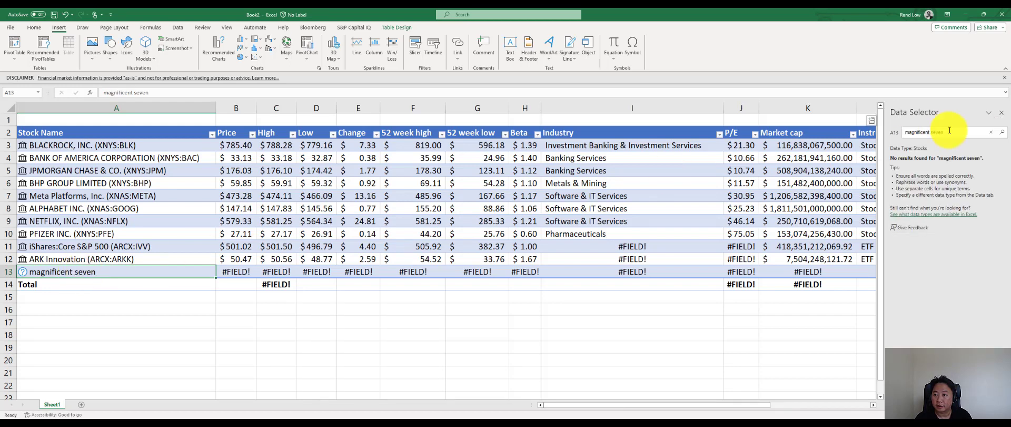
- Try a Data Selector search for "MAAG" for cell A13
left_click(950, 130)
type("MAA")
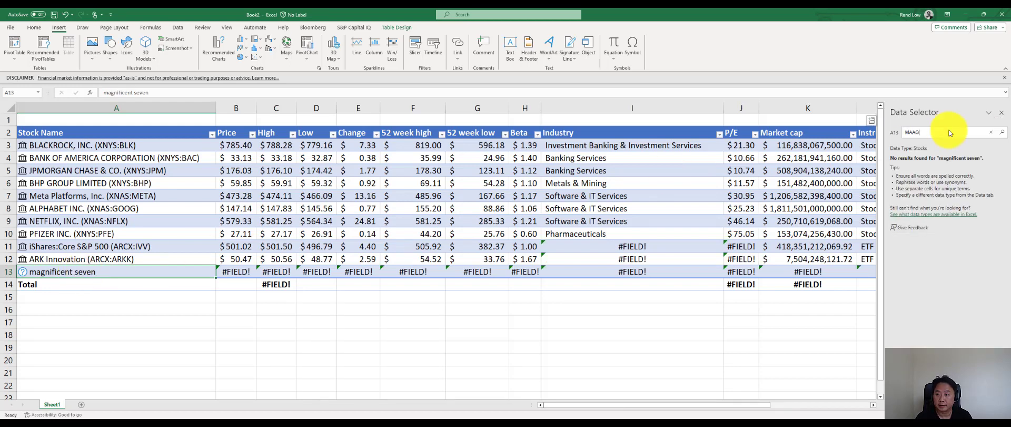
type("G")
key("Return")
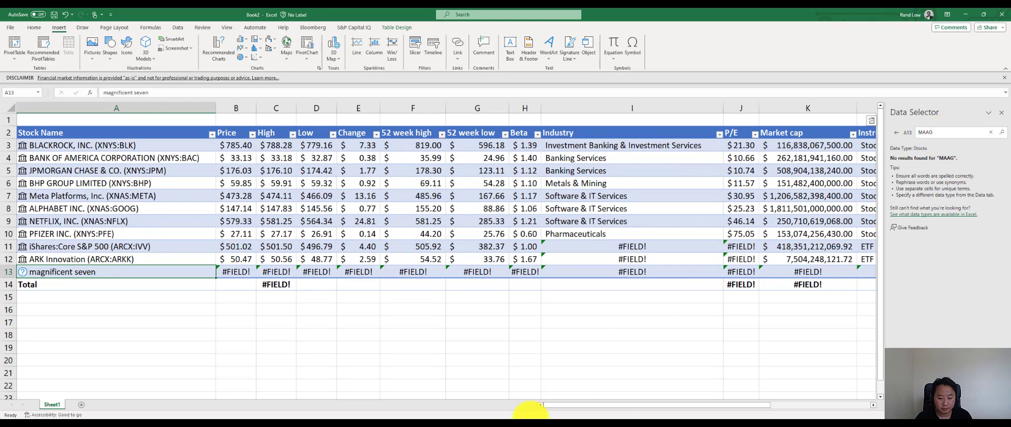
- Change the Data Selector search to "MAGS" and assign the Roundhill Mgfcnt Svn ETF to cell A13
left_click(949, 130)
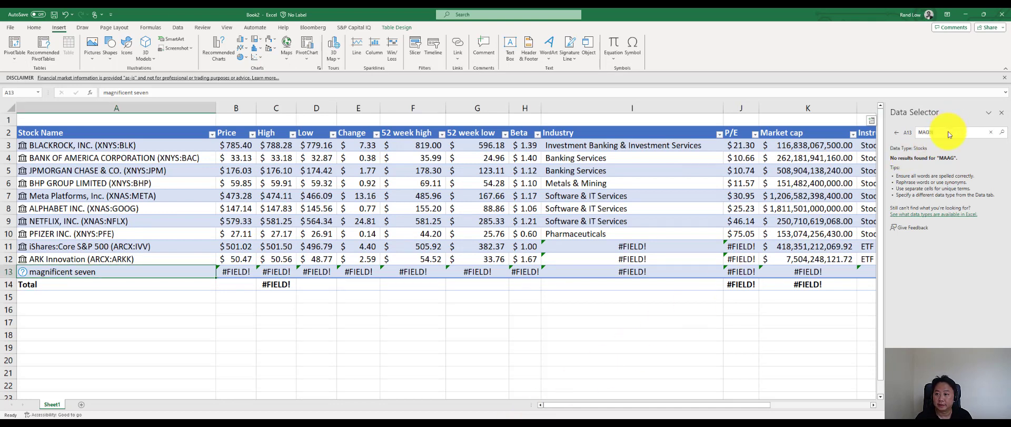
key("Return")
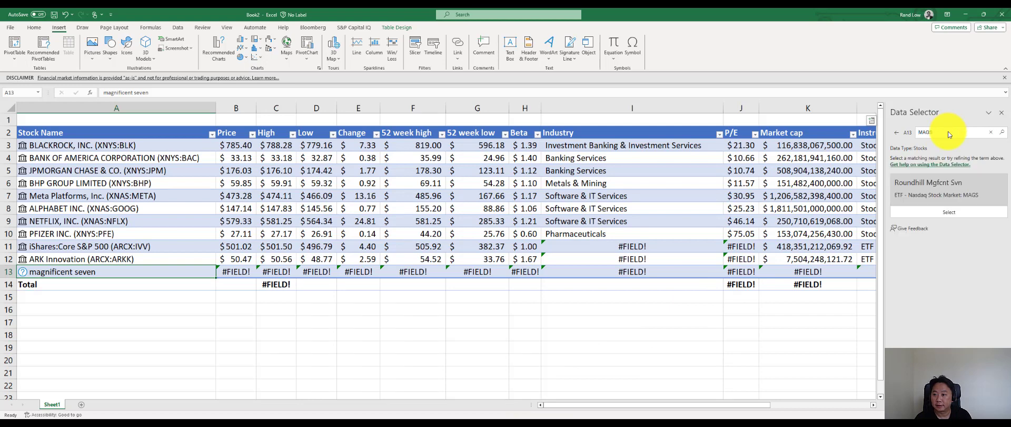
left_click(927, 218)
- Review the instrument type in row 13 and the fund names in cells A11 to A13
left_click(864, 272)
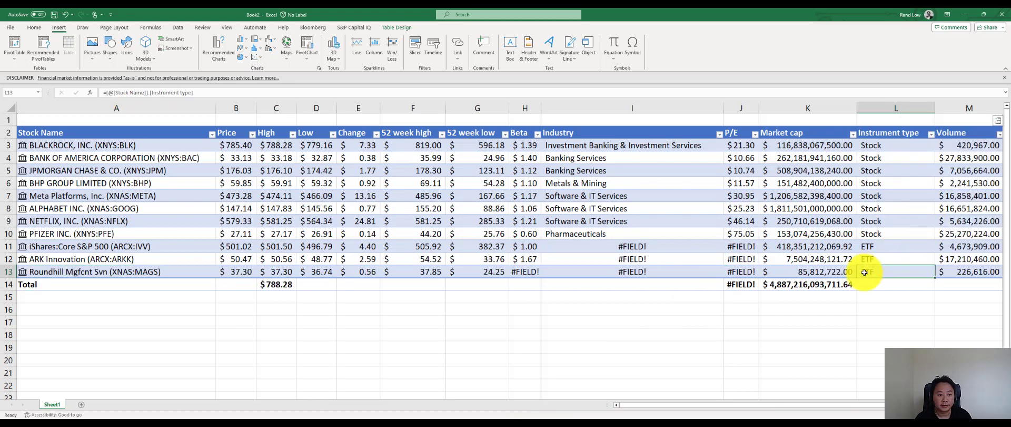
left_click(58, 260)
left_click(55, 246)
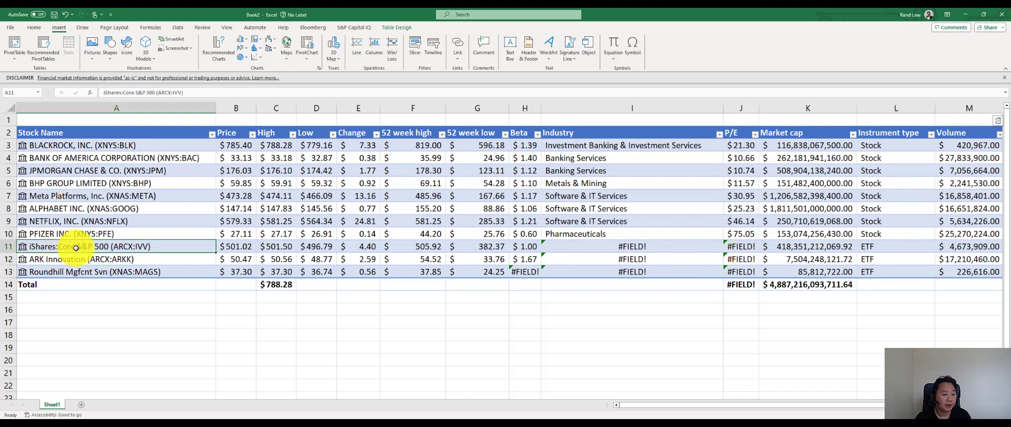
left_click(51, 274)
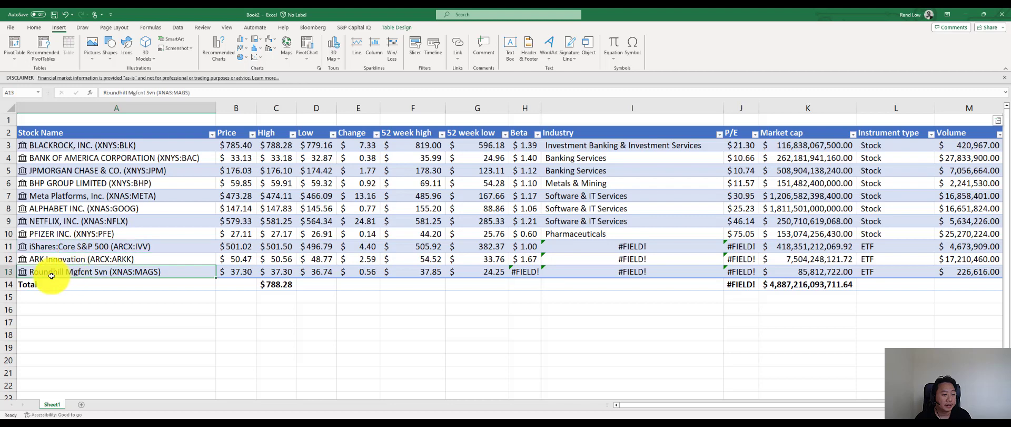